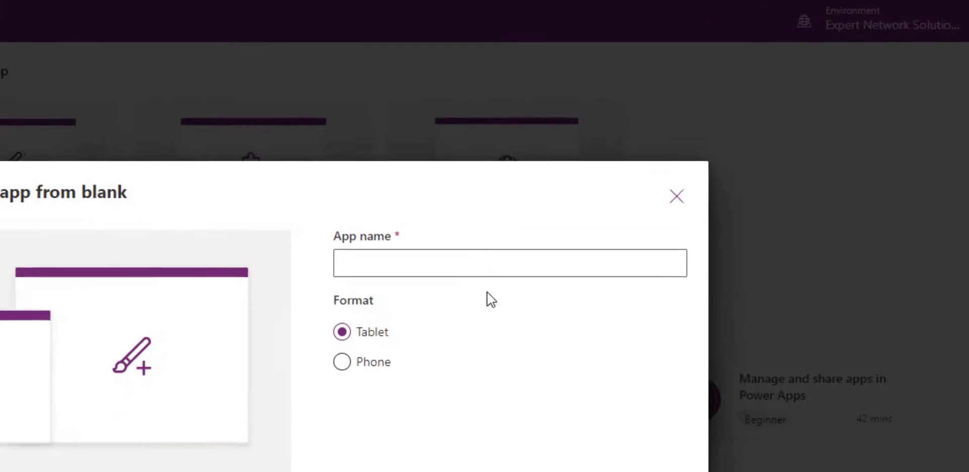
Create a blank canvas app named AllApp in Tablet format.
click(551, 169)
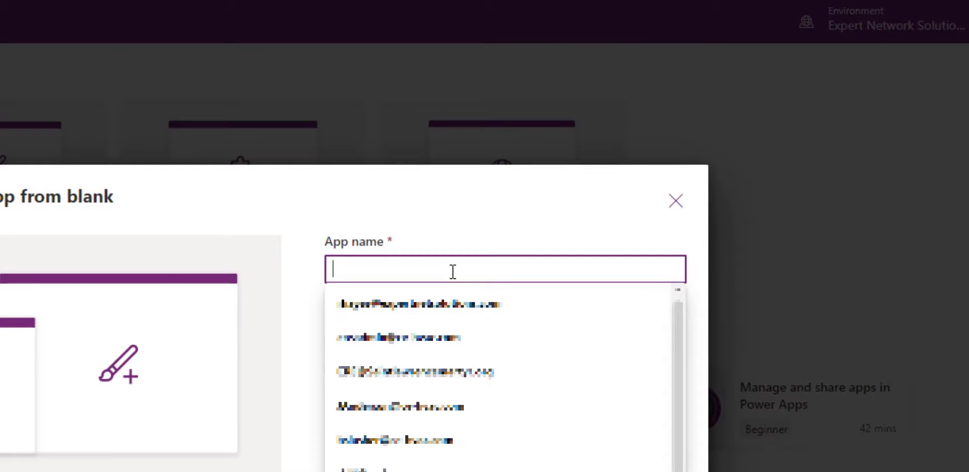
text(All)
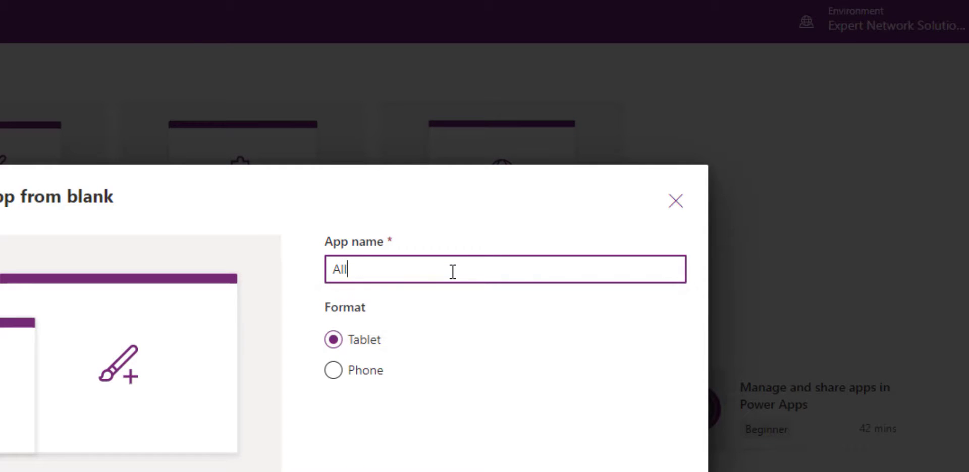
text(App)
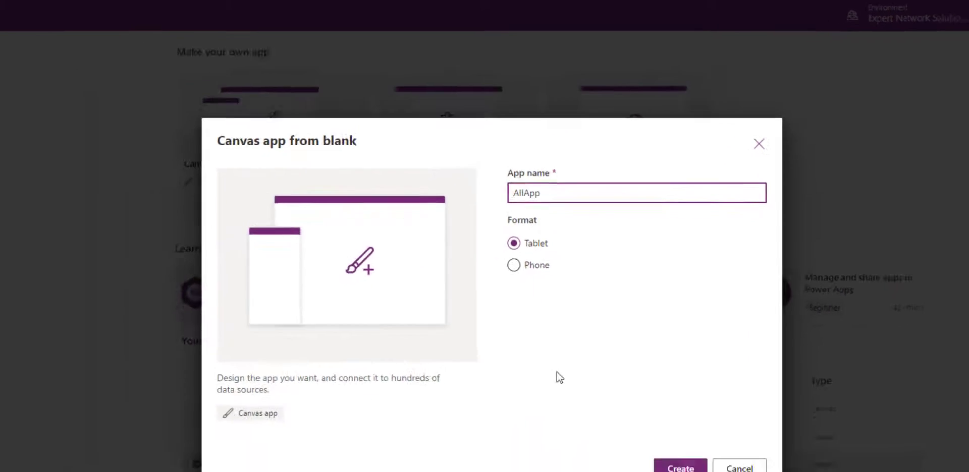
click(722, 404)
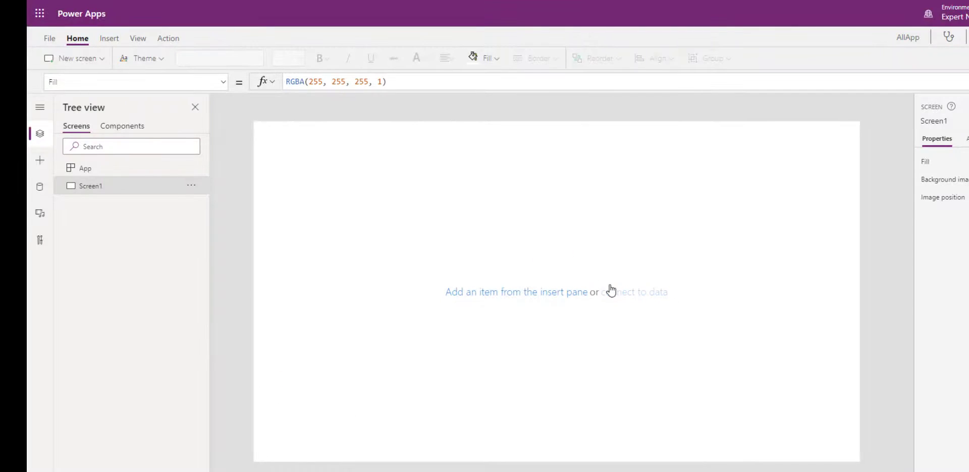
Connect the app to the PowerAppsSamples list on the PlayGround site through an existing SharePoint connection.
click(40, 187)
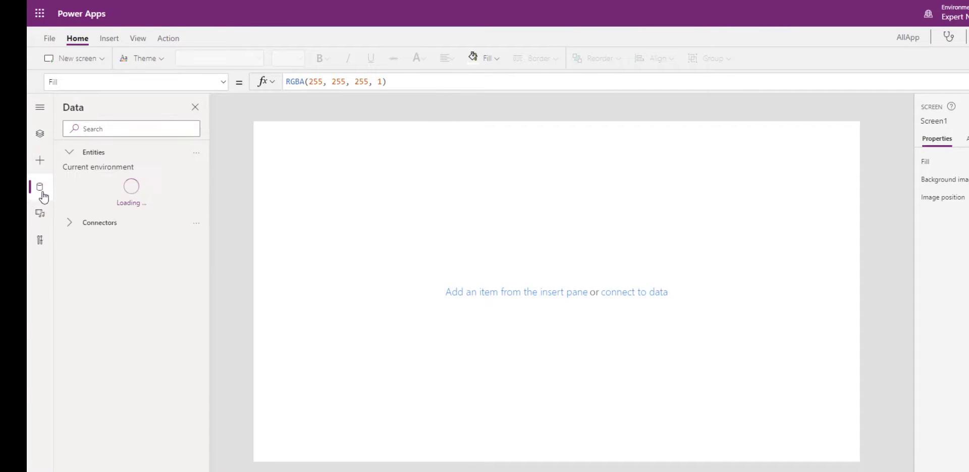
click(99, 283)
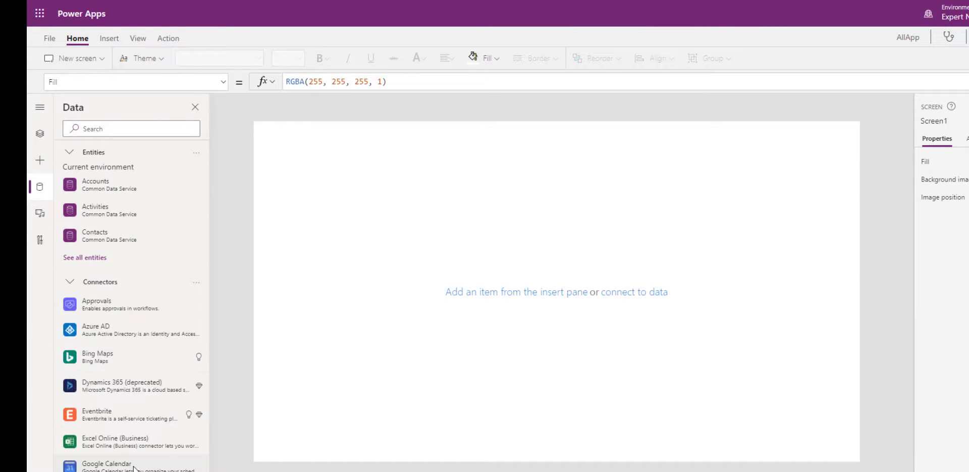
scroll(133, 454, down, 10)
click(98, 444)
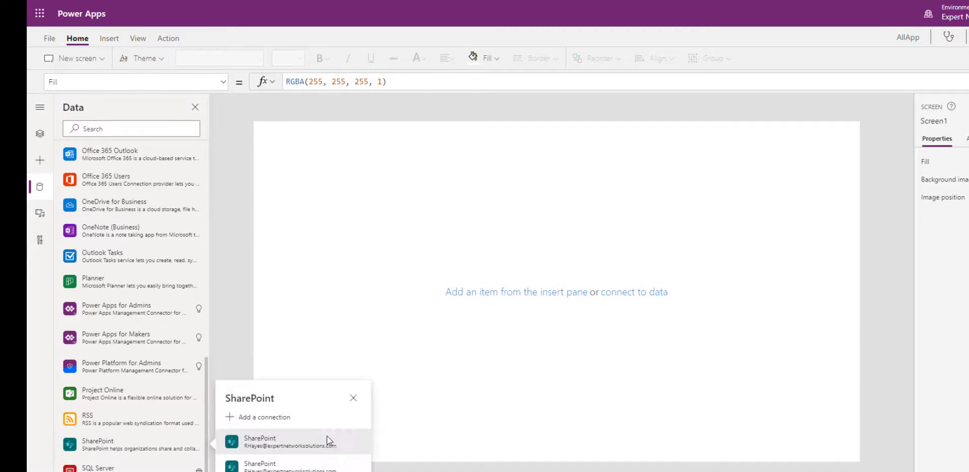
click(328, 441)
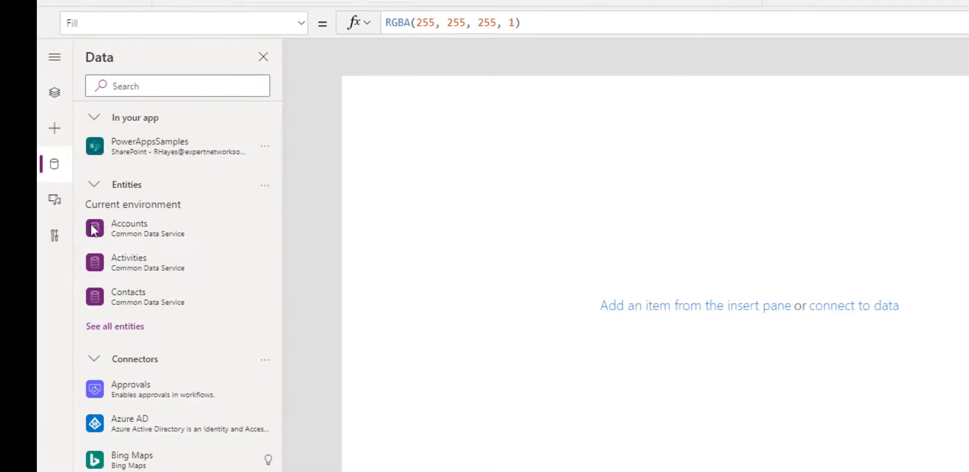
Check the PowerAppsSamples connection details, switch to the list in SharePoint and review its columns and records.
mouse_move(187, 161)
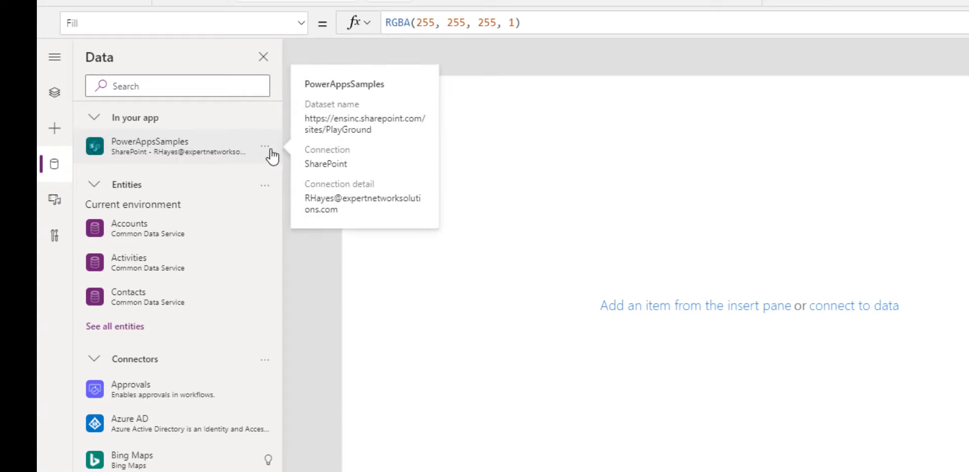
click(298, 171)
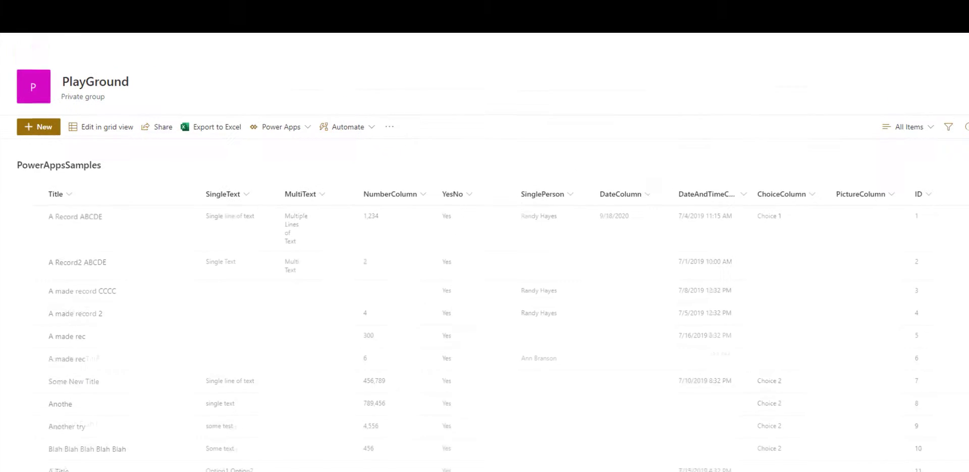
scroll(515, 318, down, 2)
scroll(516, 318, up, 2)
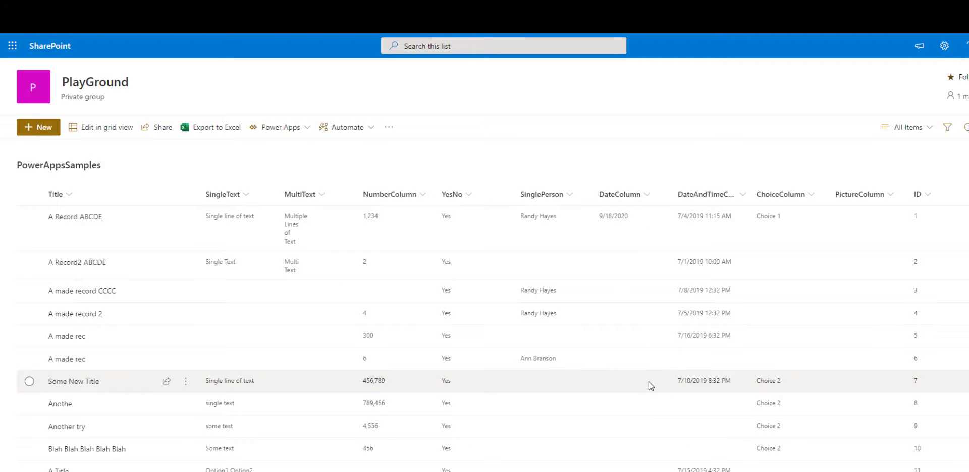
scroll(650, 381, down, 2)
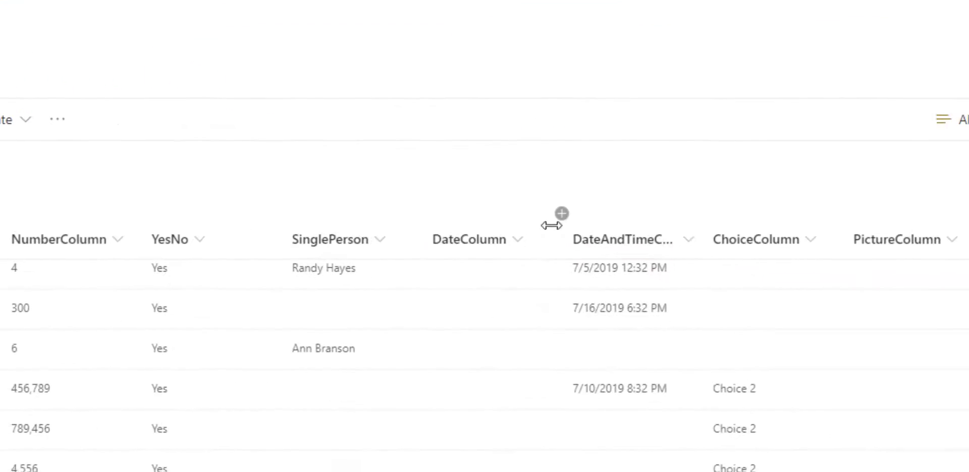
scroll(665, 410, up, 3)
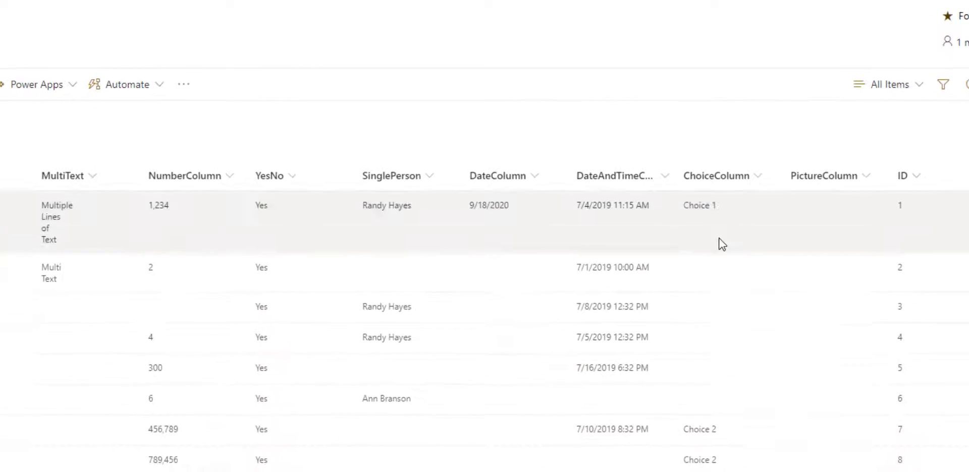
scroll(781, 441, down, 2)
scroll(780, 441, up, 2)
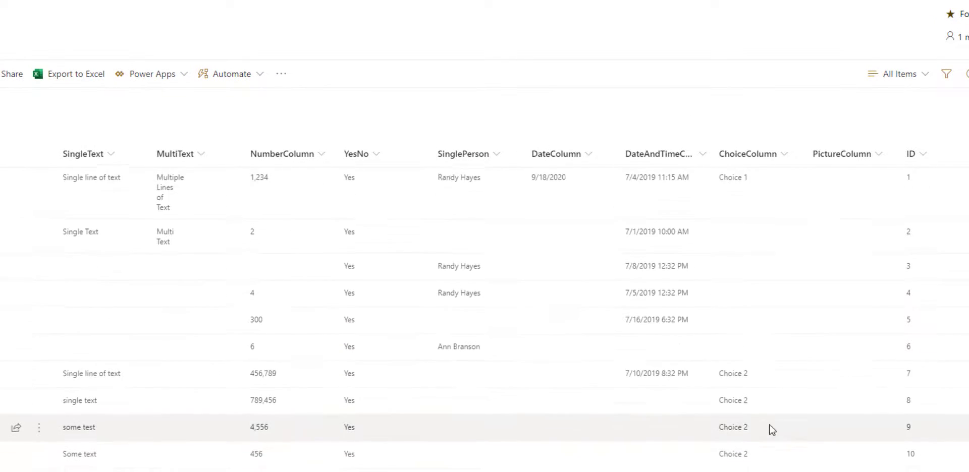
Inspect the ChoiceColumn's type and available choices, close its settings unchanged and review the column's entries in the list.
click(787, 150)
mouse_move(796, 279)
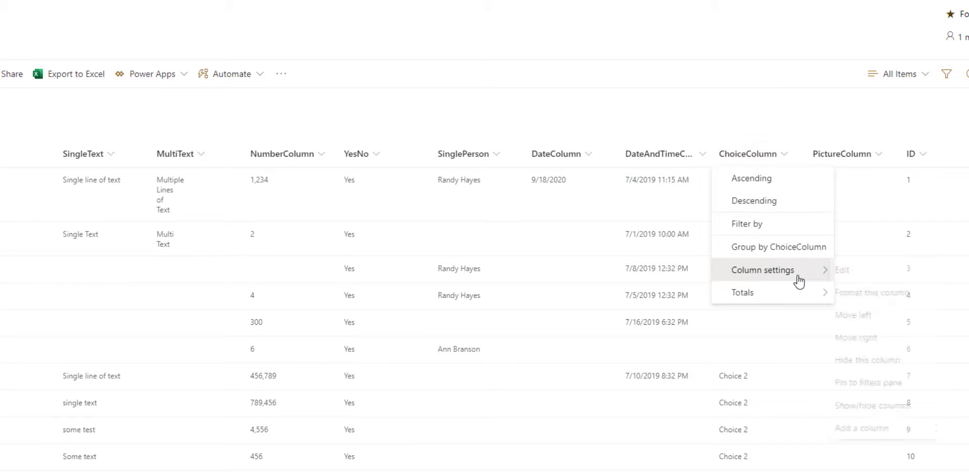
click(864, 273)
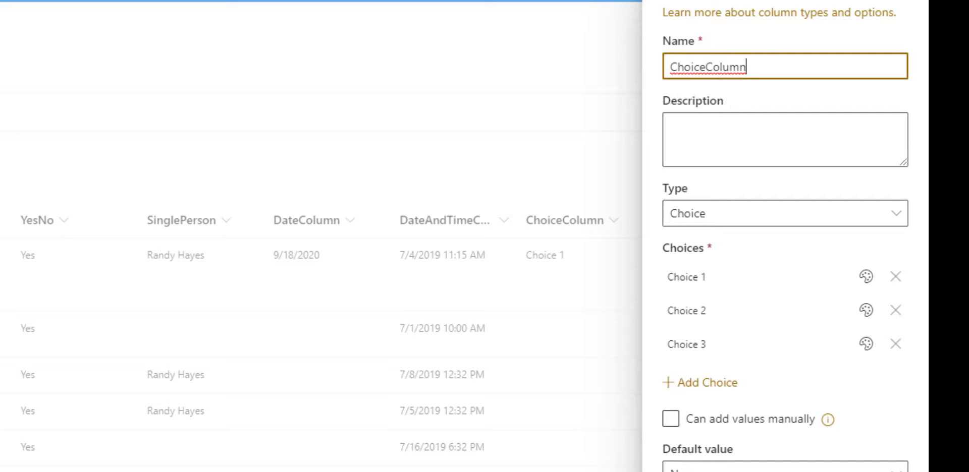
key(Escape)
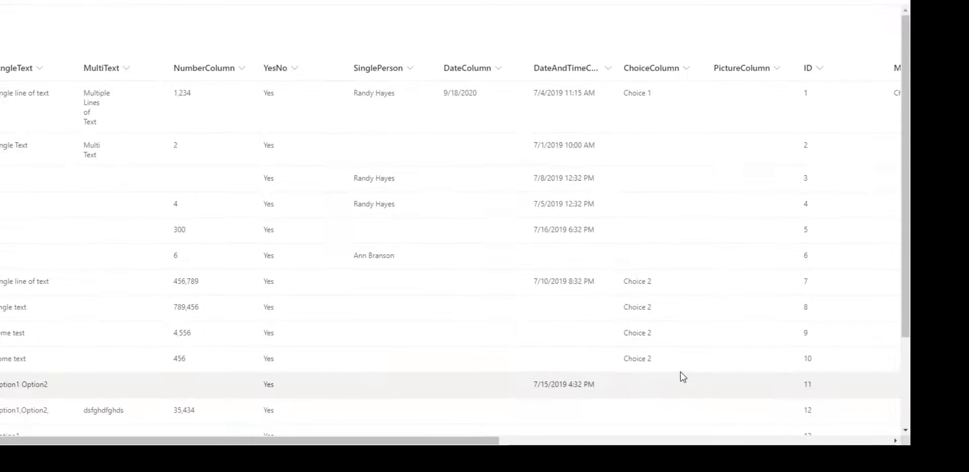
scroll(678, 323, down, 3)
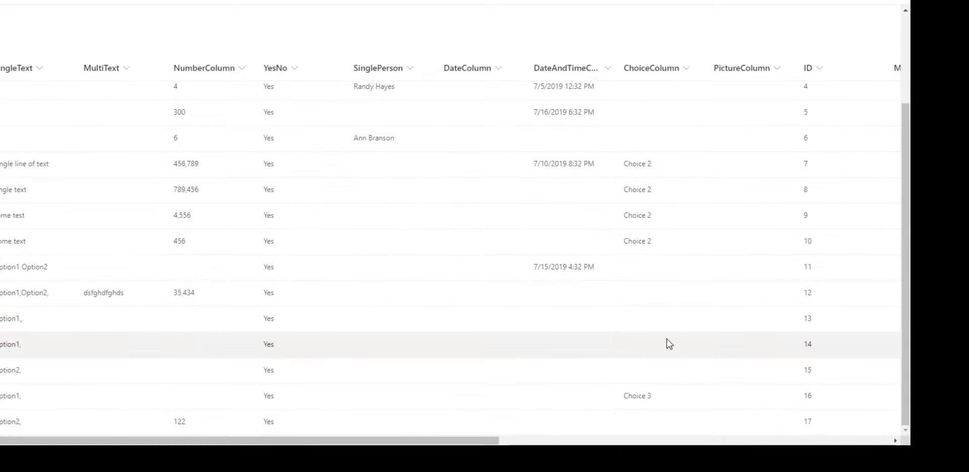
scroll(661, 335, up, 3)
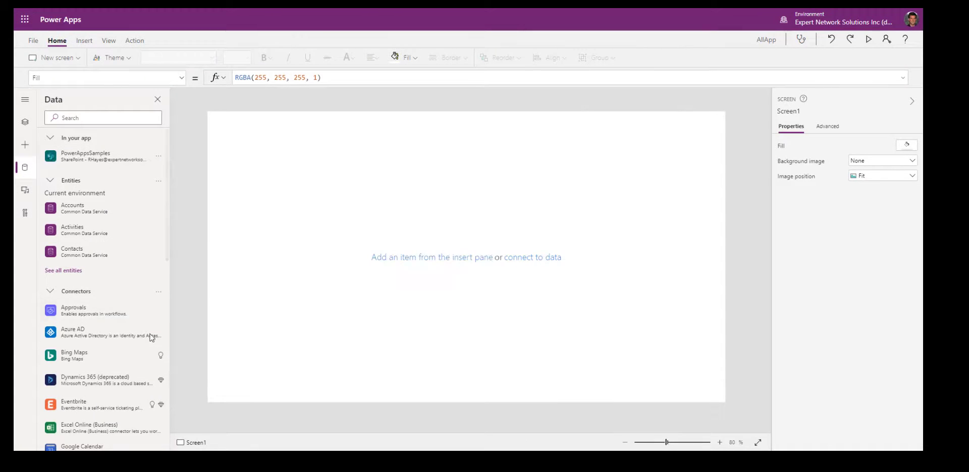
Back in Power Apps, insert a blank vertical gallery on Screen1, sized about 1195 by 341 in the lower part of the screen.
click(25, 122)
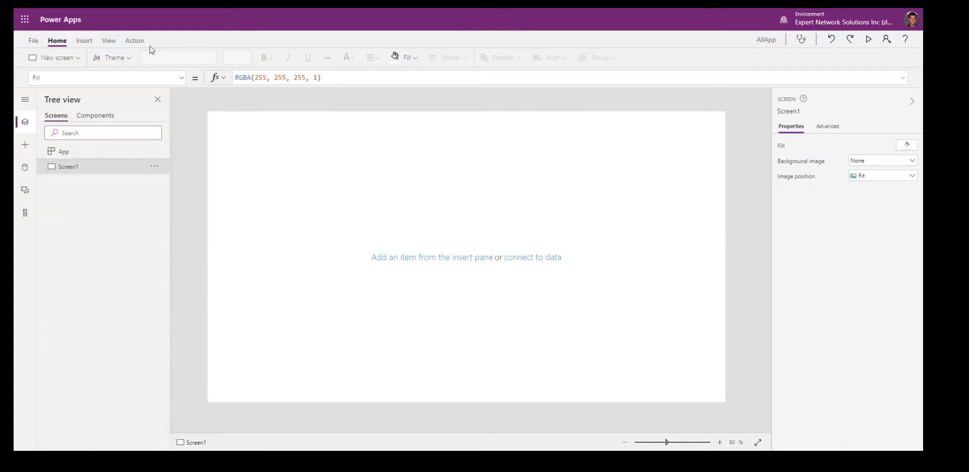
click(85, 40)
click(271, 58)
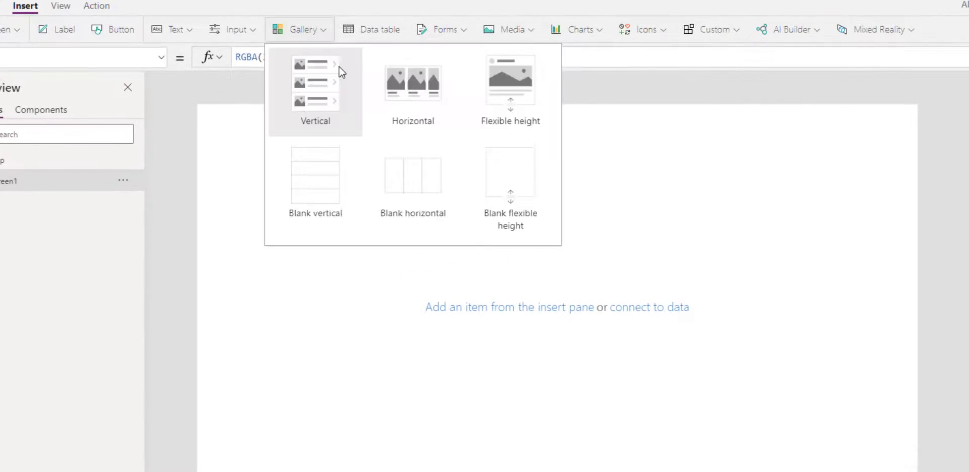
click(316, 198)
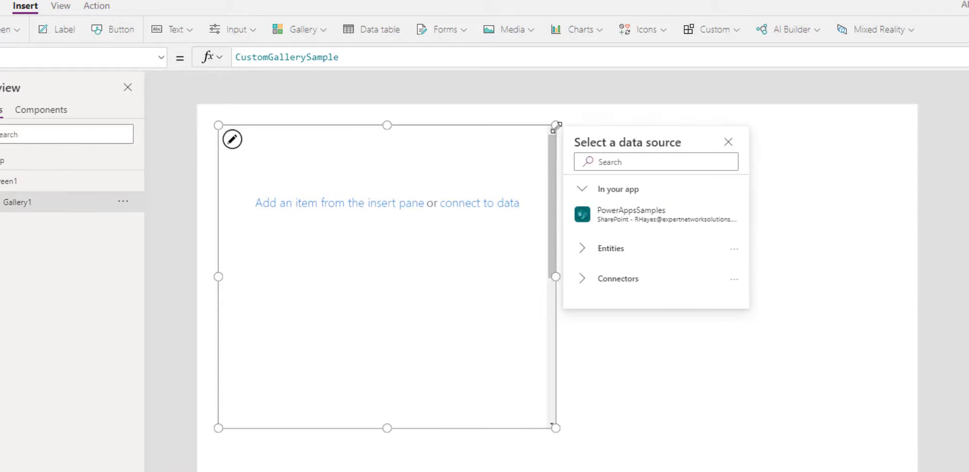
drag(555, 125, 848, 247)
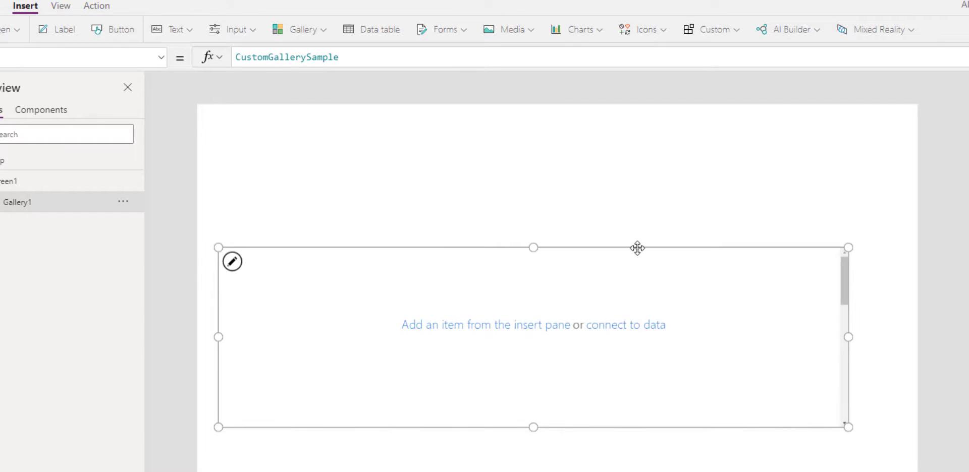
drag(638, 248, 665, 275)
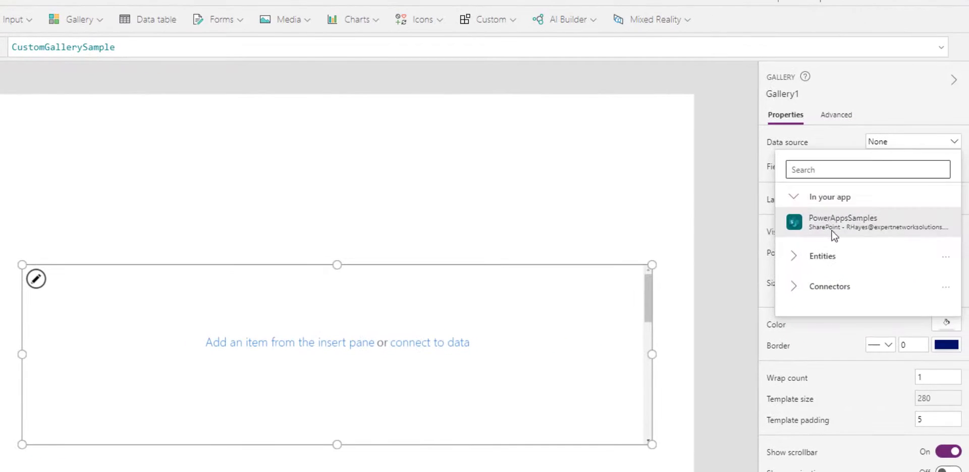
Set the gallery's data source to PowerAppsSamples and shorten its row template.
click(832, 230)
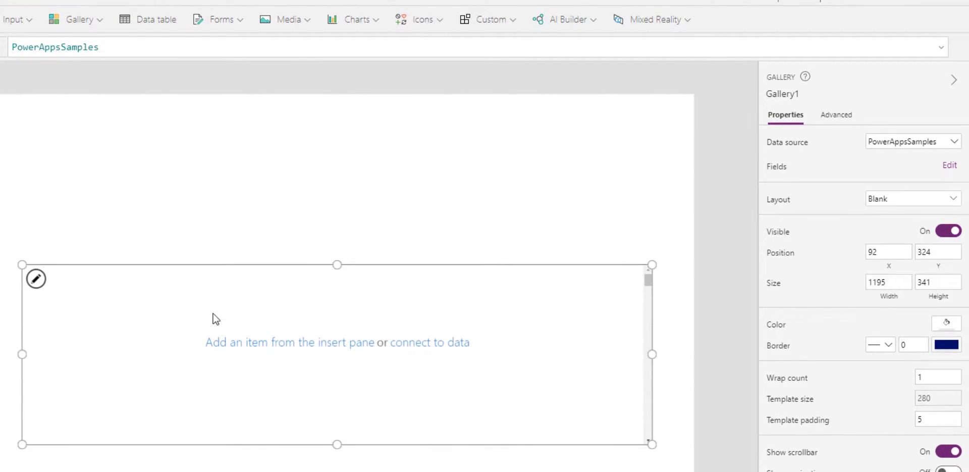
drag(337, 414, 337, 309)
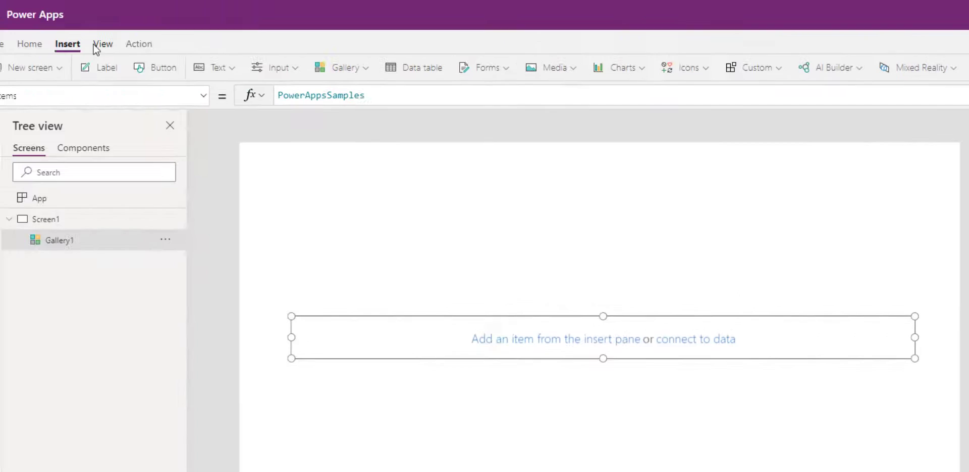
Add two labels side by side along the upper edge of the gallery's row template and widen both.
click(103, 67)
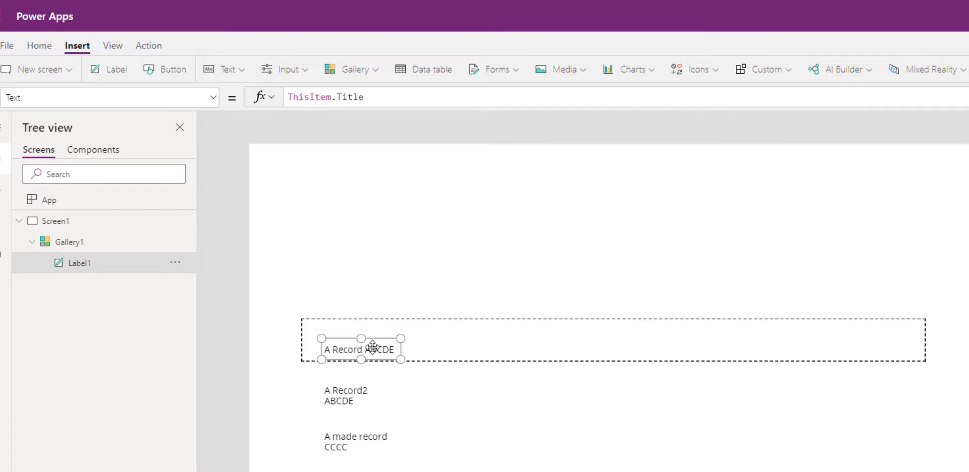
drag(372, 347, 368, 339)
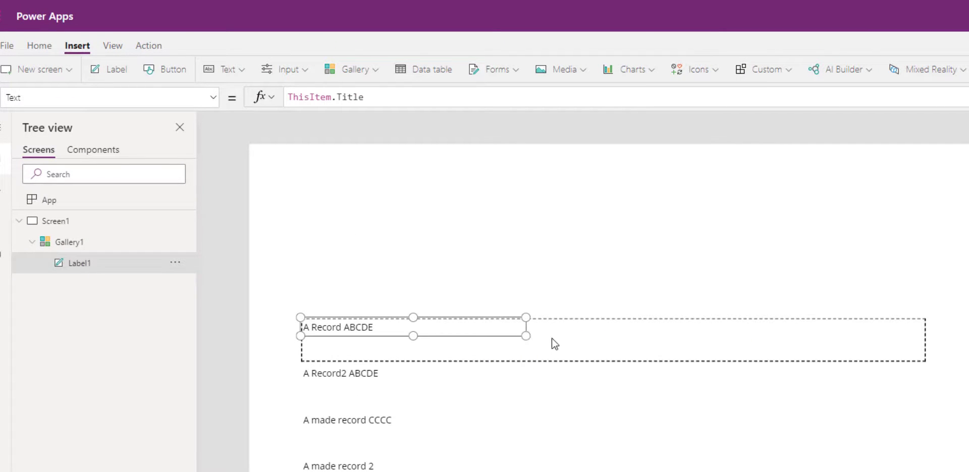
click(126, 74)
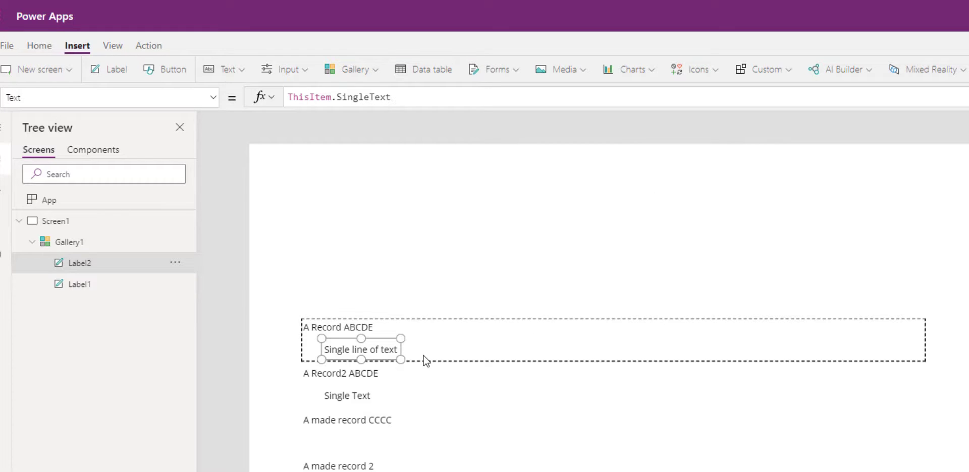
drag(423, 359, 692, 309)
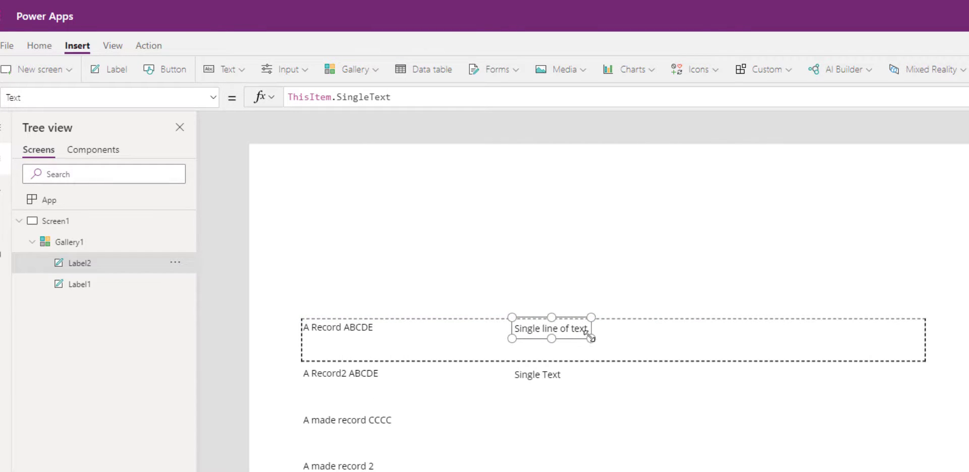
drag(590, 339, 793, 336)
Set the second label's text formula to ThisItem.ChoiceColumn.Value.
double_click(343, 98)
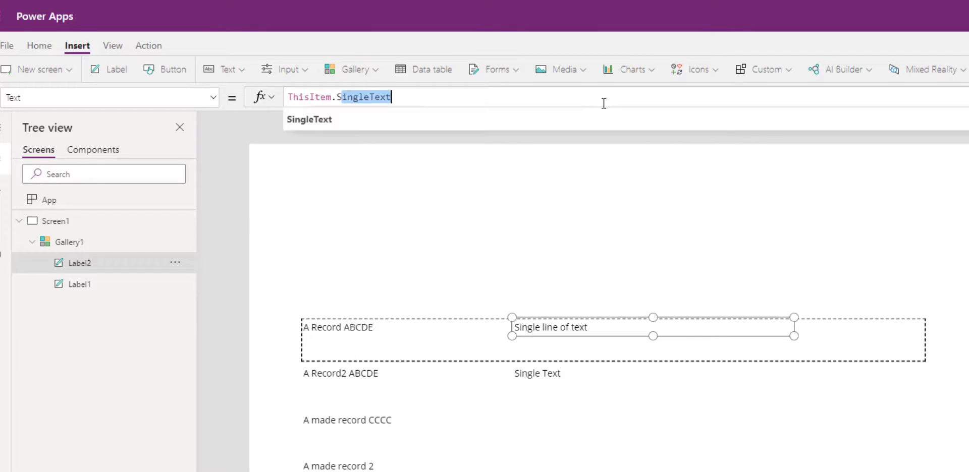
text(Choi)
key(Tab)
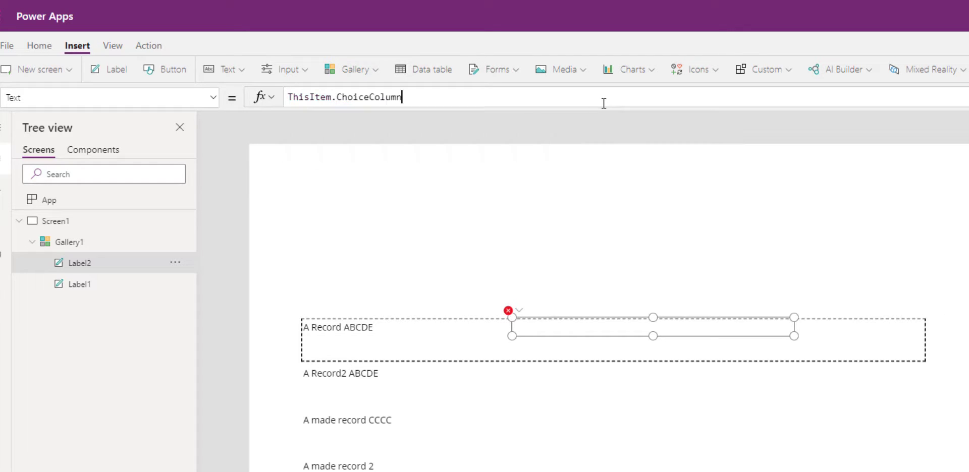
text(.V)
key(Tab)
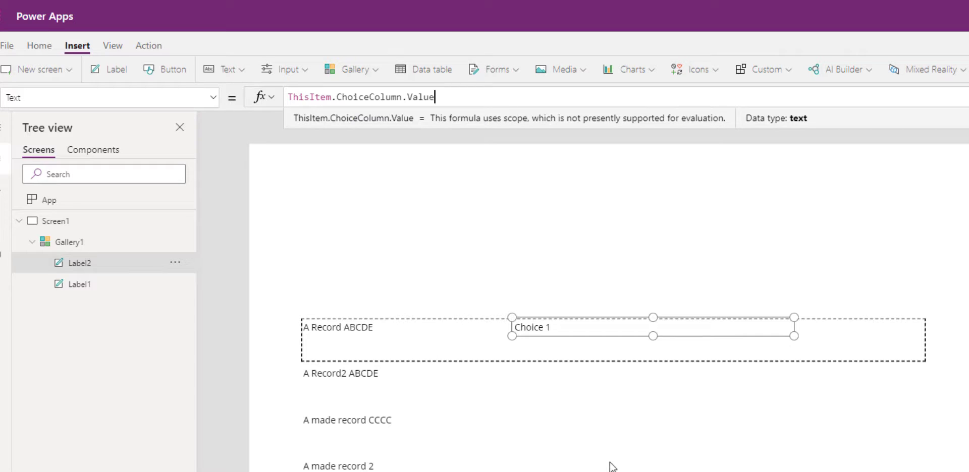
Reduce the gallery's row template height to fit a single line of labels, and select the whole gallery.
click(591, 359)
drag(614, 359, 614, 344)
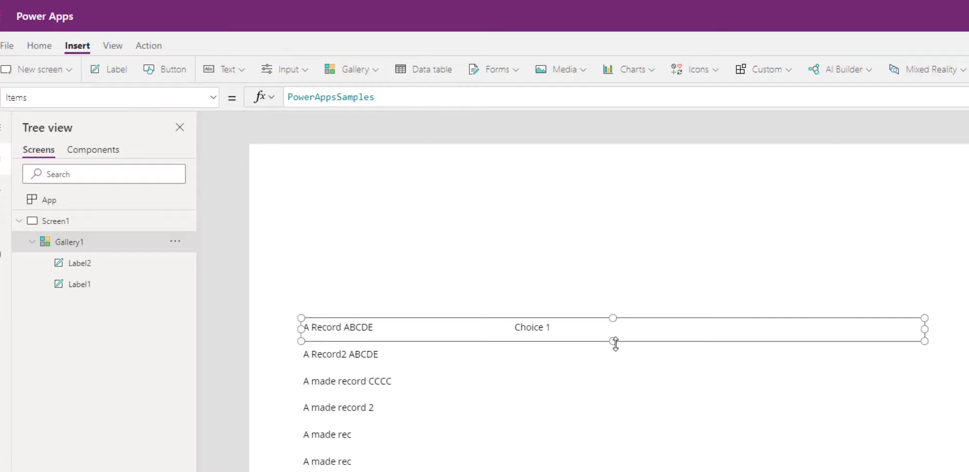
click(585, 402)
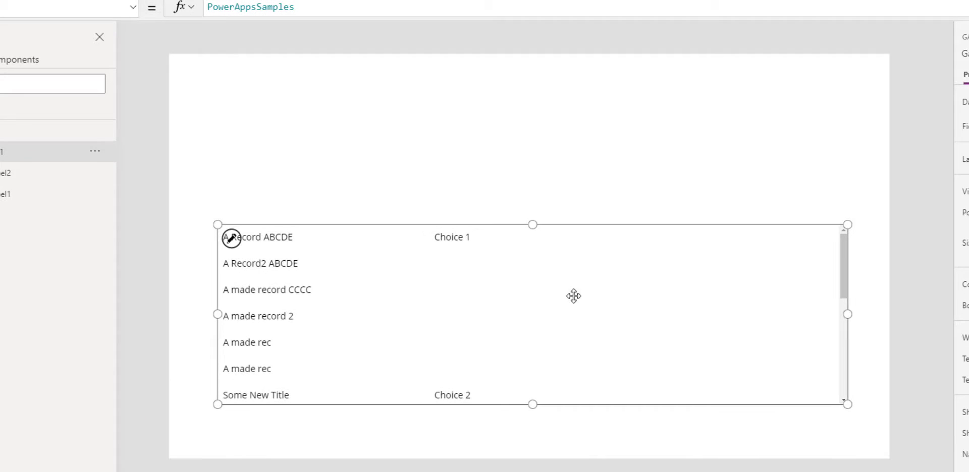
Look through the gallery's rows to check which titles have a choice value.
scroll(527, 328, down, 5)
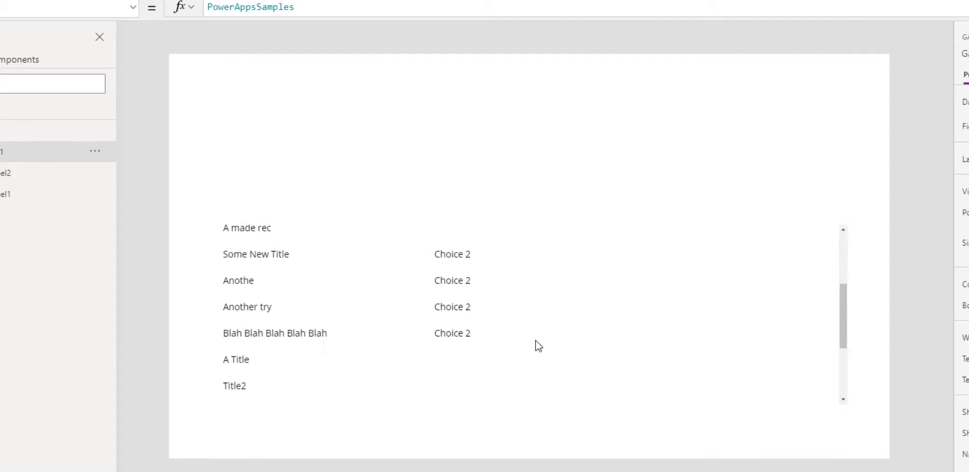
scroll(544, 335, up, 5)
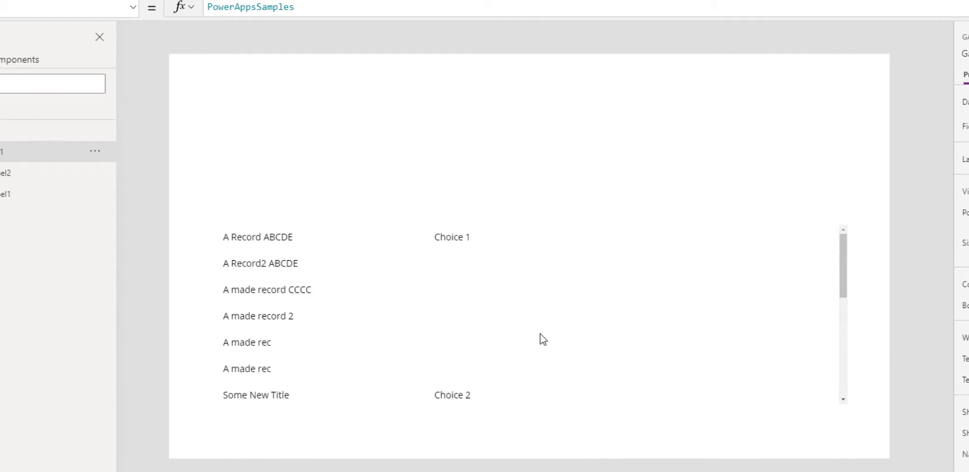
click(540, 334)
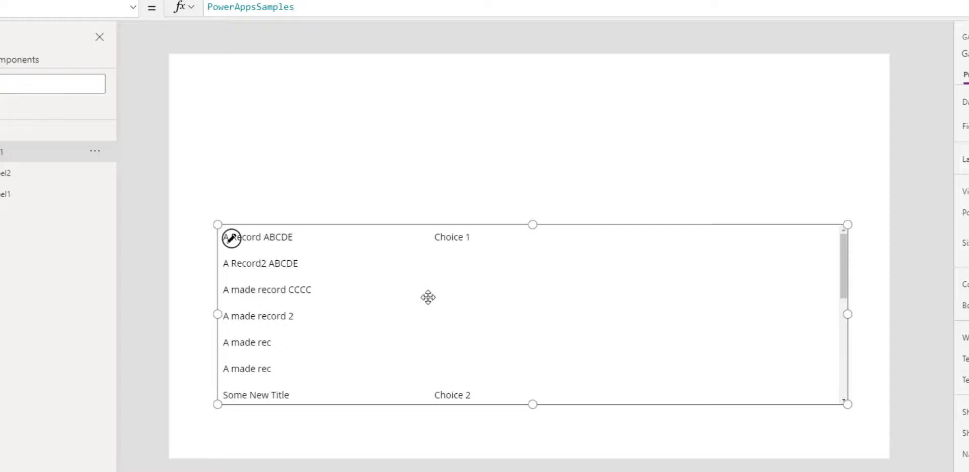
scroll(525, 328, down, 3)
scroll(520, 348, up, 1)
scroll(520, 348, up, 3)
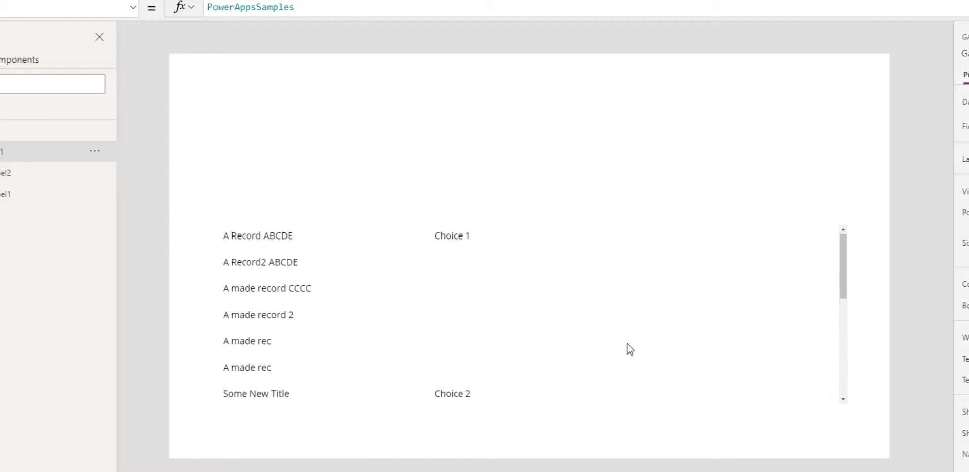
click(627, 347)
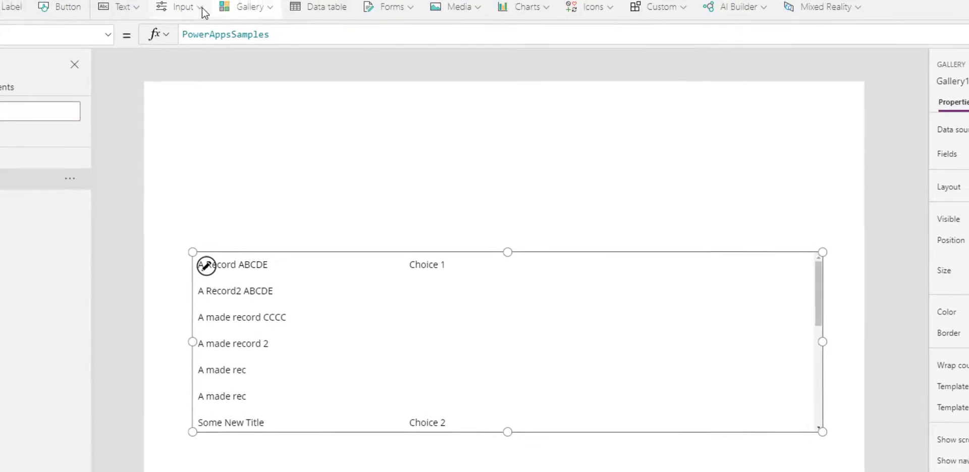
Insert a drop down control on the screen and place it above the gallery.
click(202, 0)
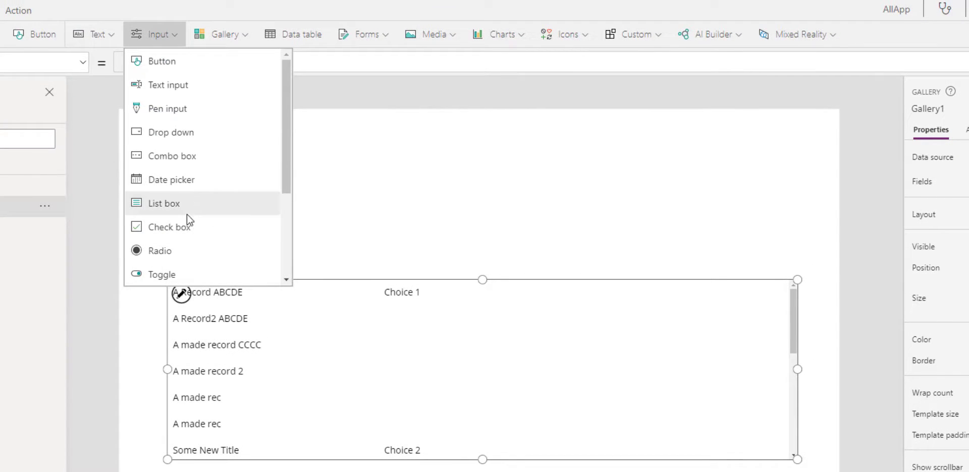
click(194, 146)
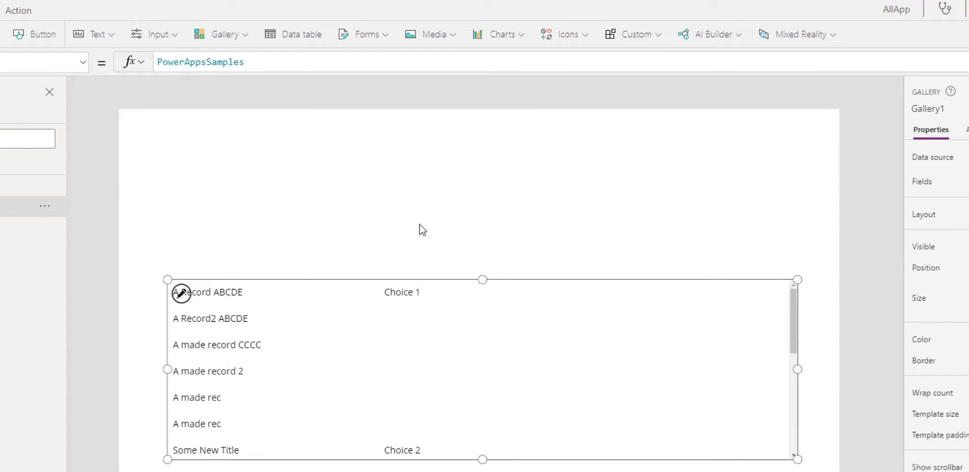
drag(305, 143, 421, 212)
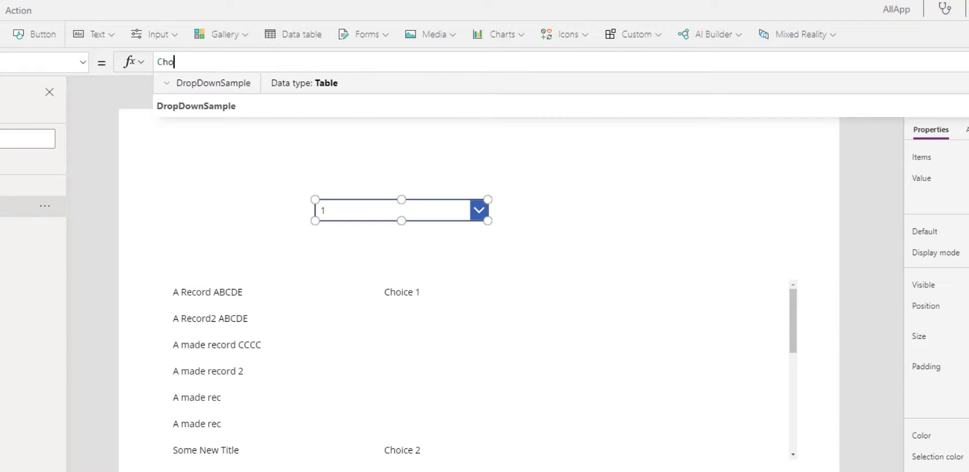
Set the drop down's Items formula to Choices(PowerAppsSamples.ChoiceColumn) and expand the control to check its options.
text((Pow)
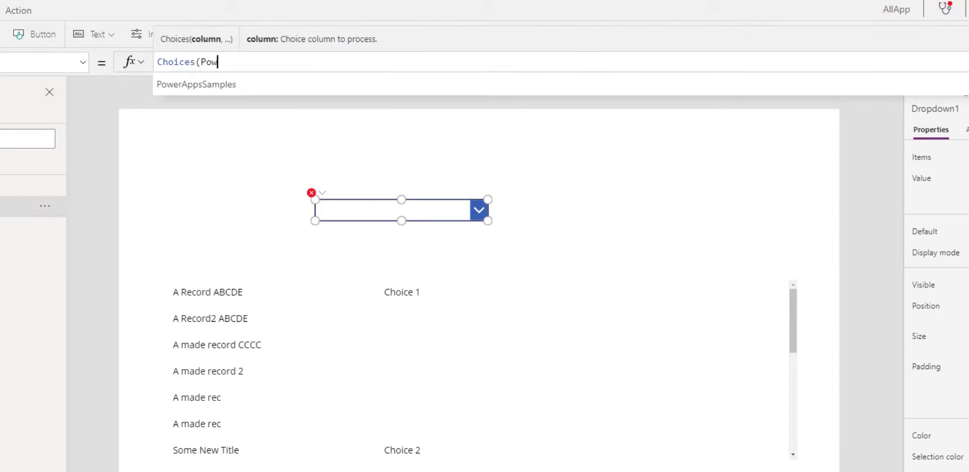
text(er()
key(BackSpace)
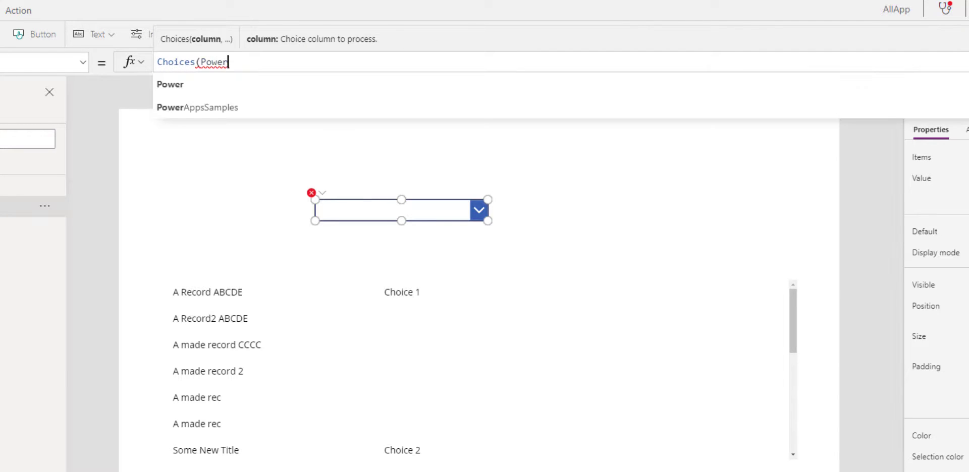
key(Down)
key(Down)
key(Tab)
text(.Cho)
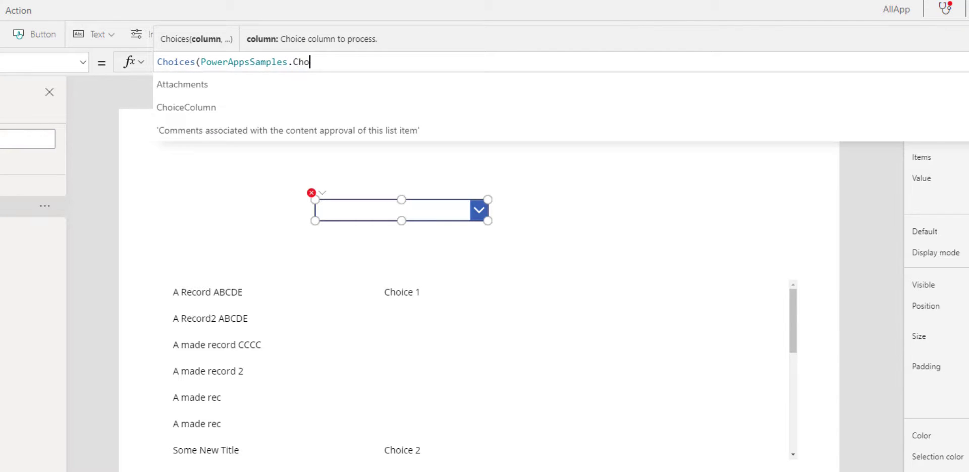
key(Tab)
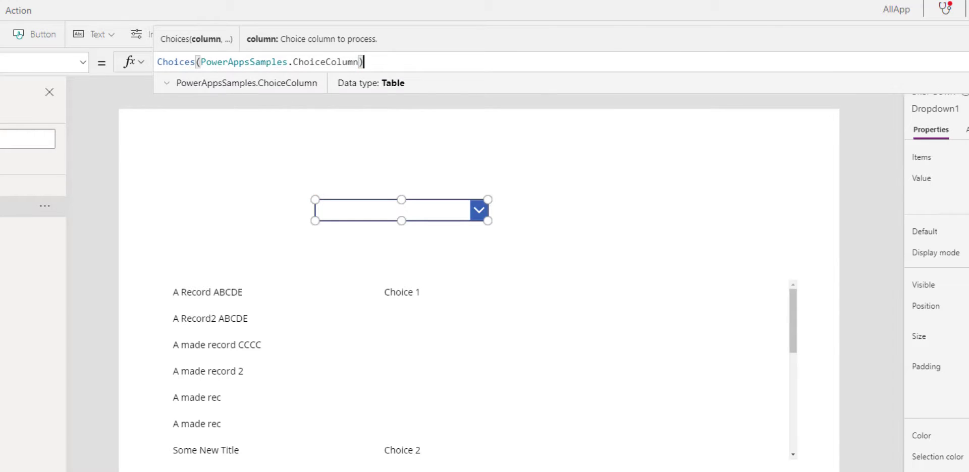
click(479, 210)
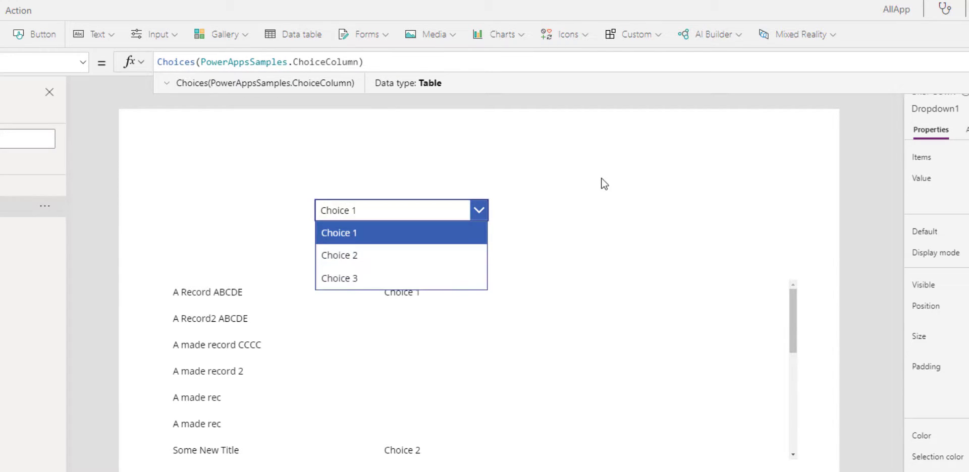
Change the gallery's items formula to Filter(PowerAppsSamples, ChoiceColumn.Value=Dropdown1.Selected.Value).
click(339, 331)
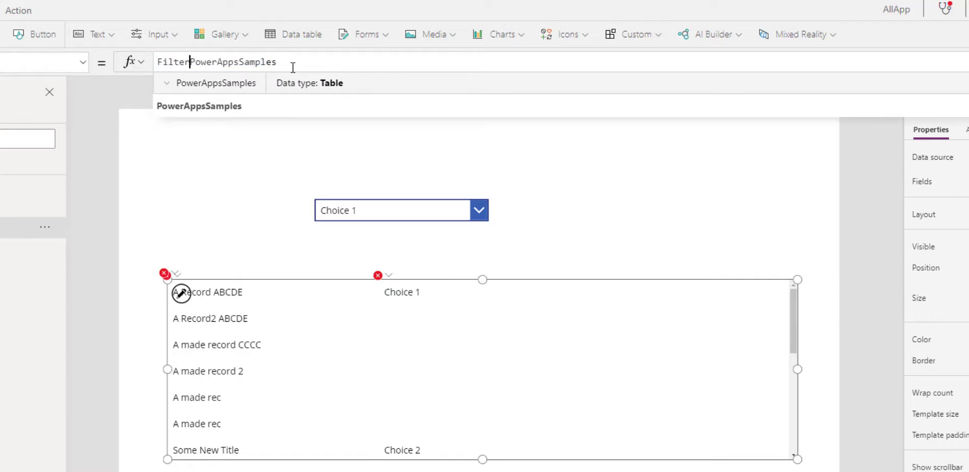
text(()
click(292, 67)
text(, Choice)
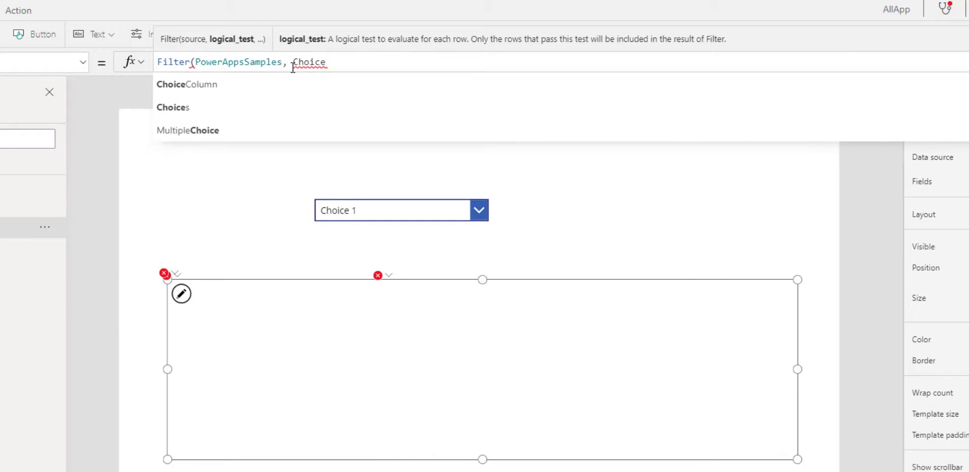
key(Tab)
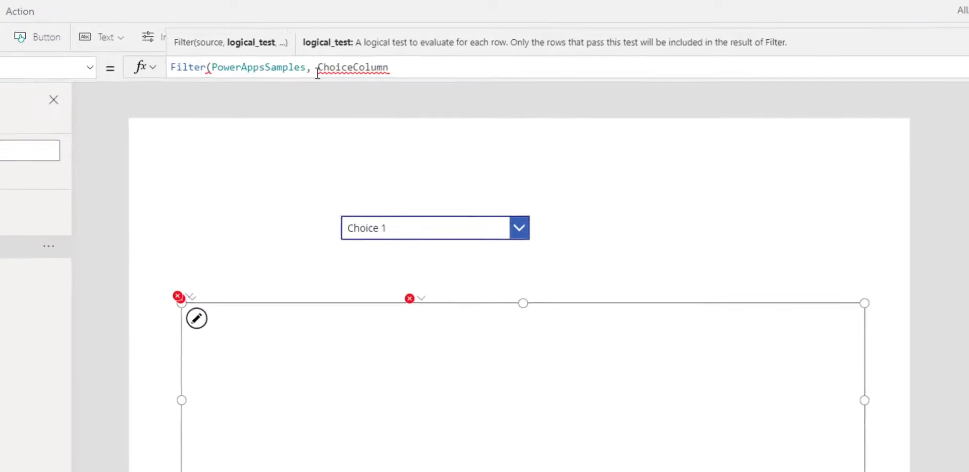
text(.VC)
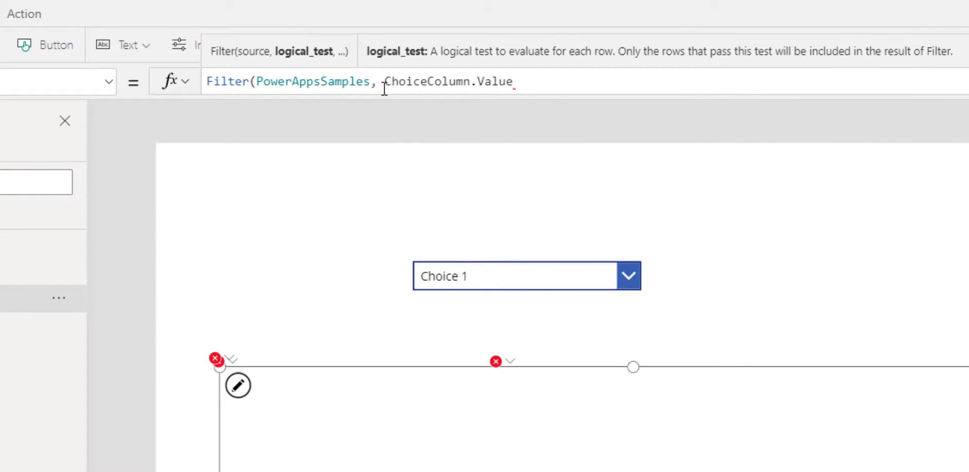
text(=Dropd)
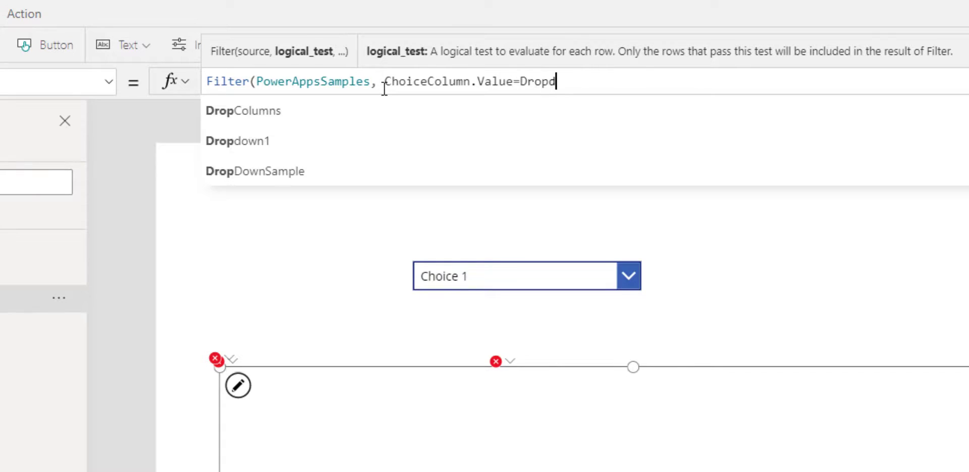
key(Tab)
text(.Se)
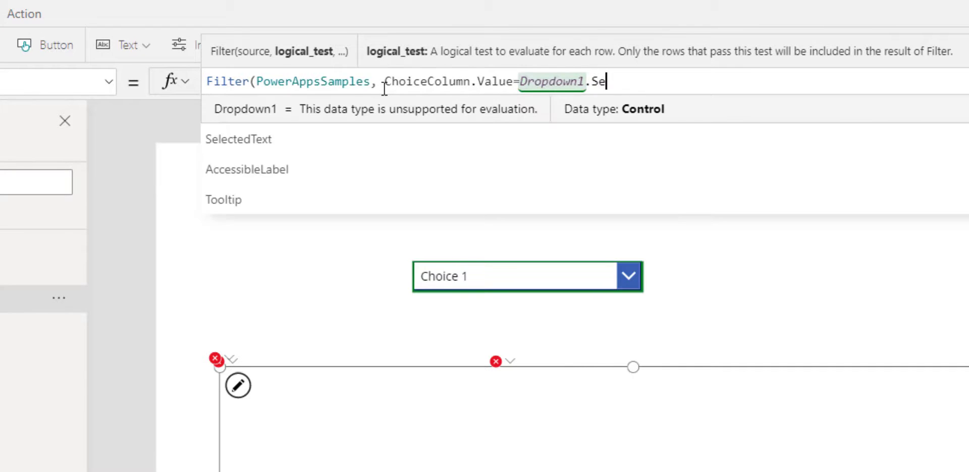
text(lected)
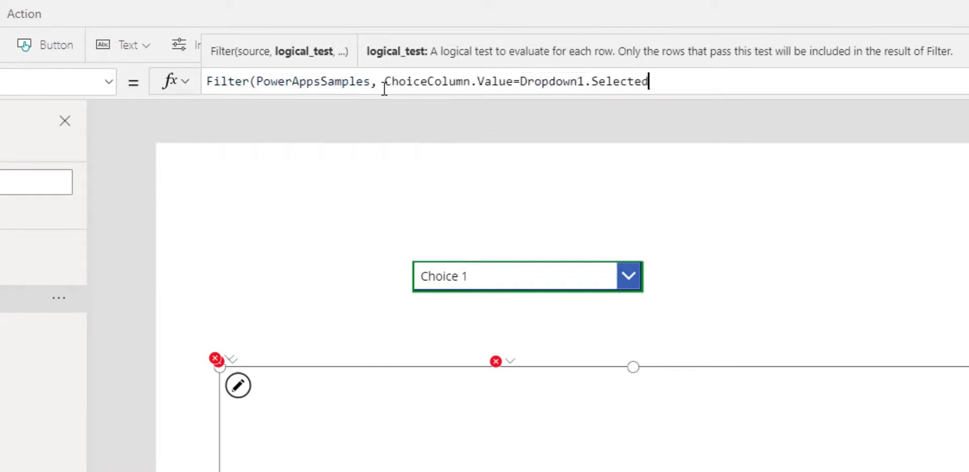
text(.Value))
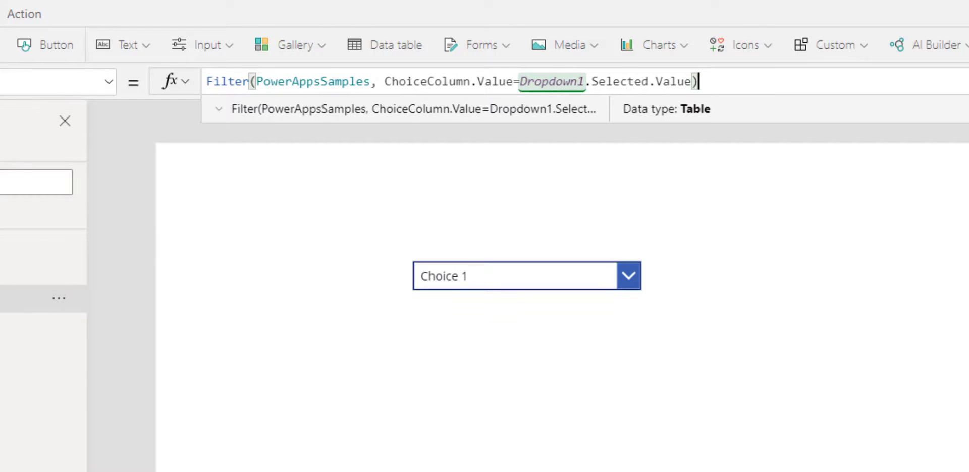
Test the gallery filter by choosing Choice 2, Choice 3 and Choice 1 in the drop down.
click(628, 276)
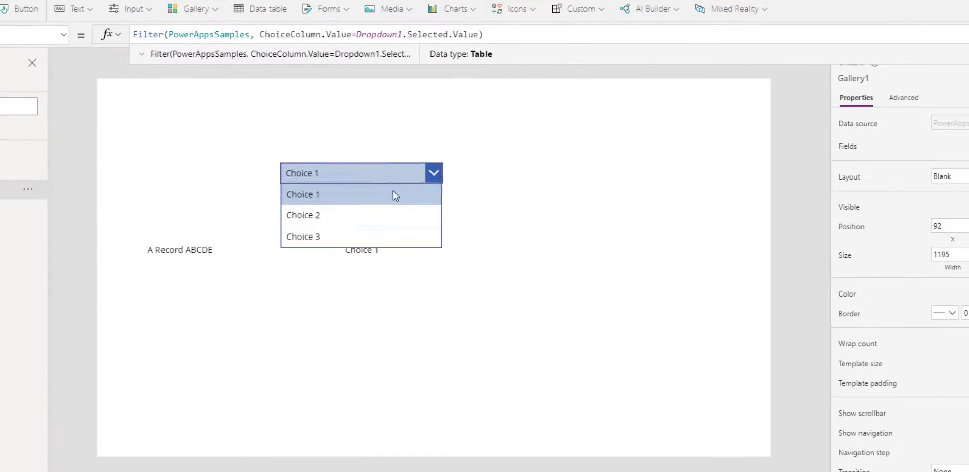
click(373, 215)
click(435, 177)
click(367, 237)
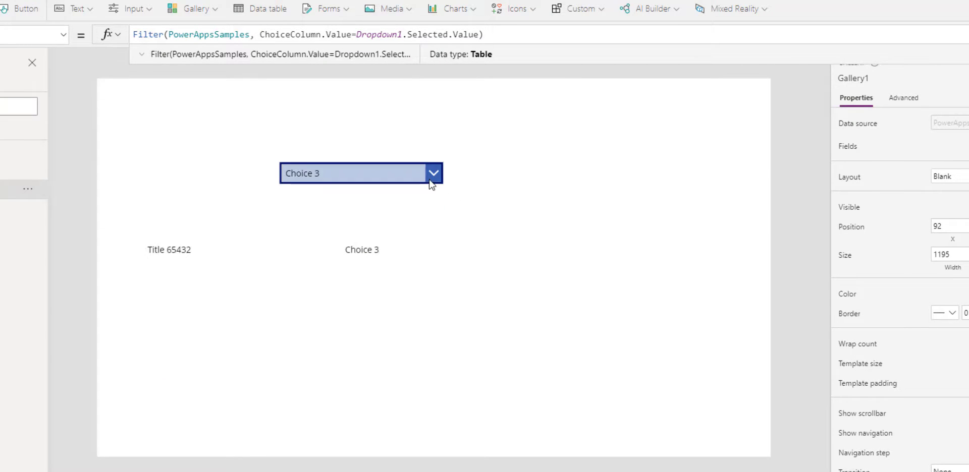
click(432, 174)
click(361, 194)
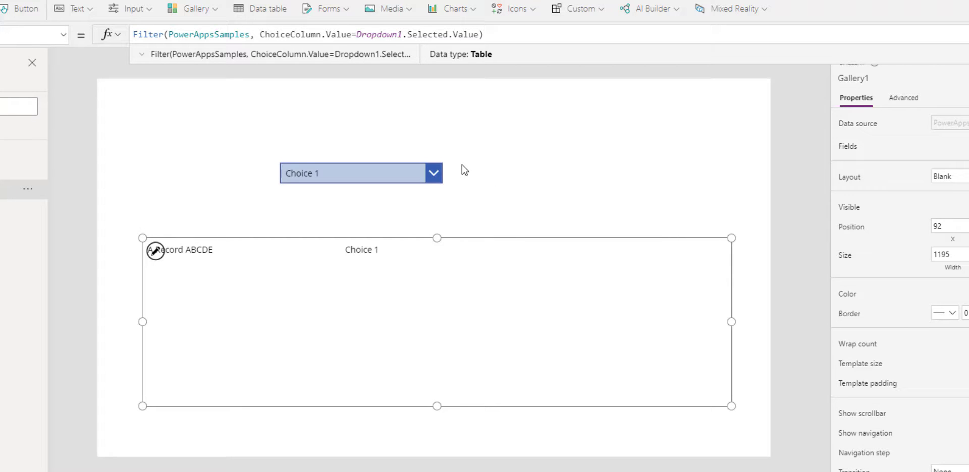
click(391, 179)
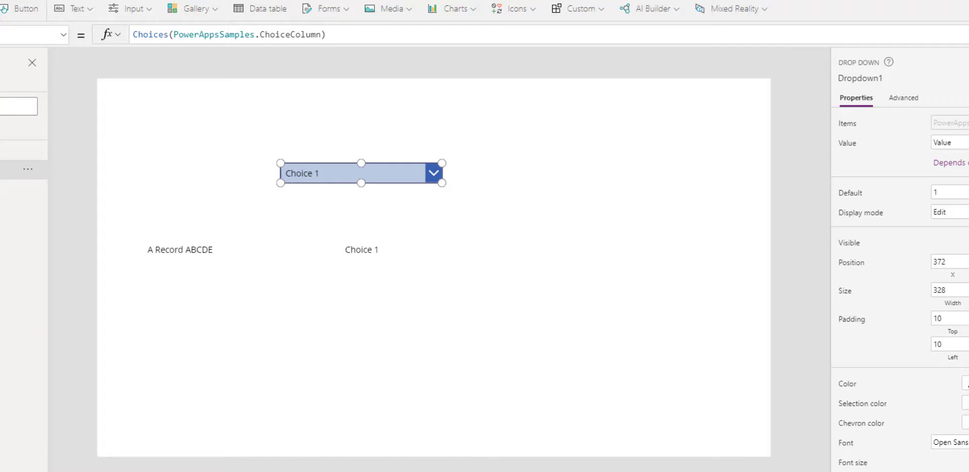
Add a button to the screen and place it near the canvas's upper-left corner.
click(271, 362)
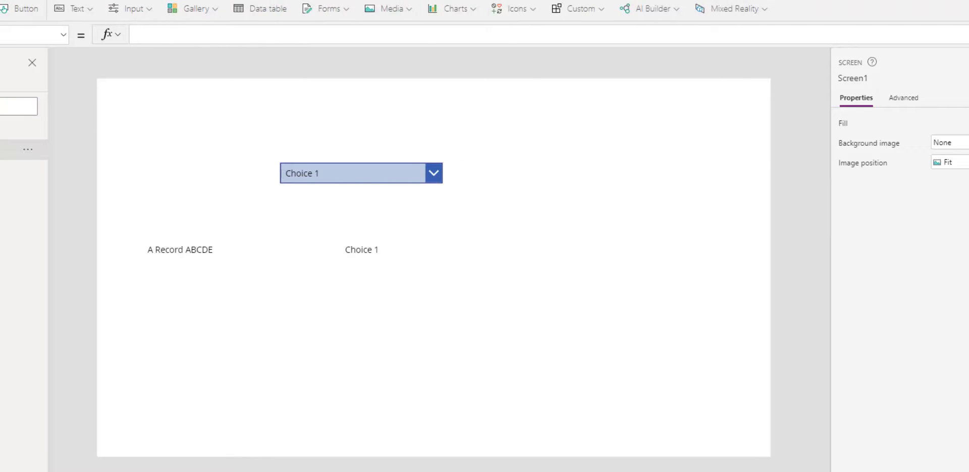
click(23, 11)
drag(310, 196, 327, 202)
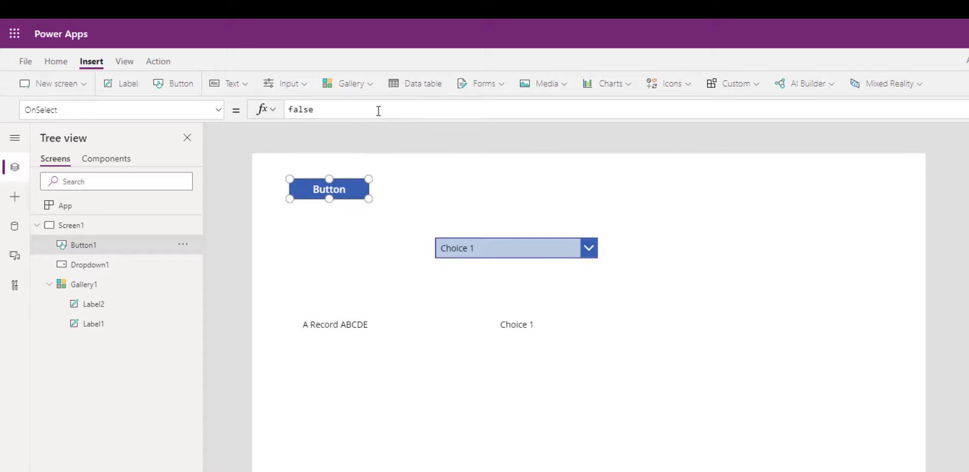
Set the button's OnSelect formula to ClearCollect(colChoices, {Value:"All"}, Choices(PowerAppsSamples.ChoiceColumn)).
double_click(378, 110)
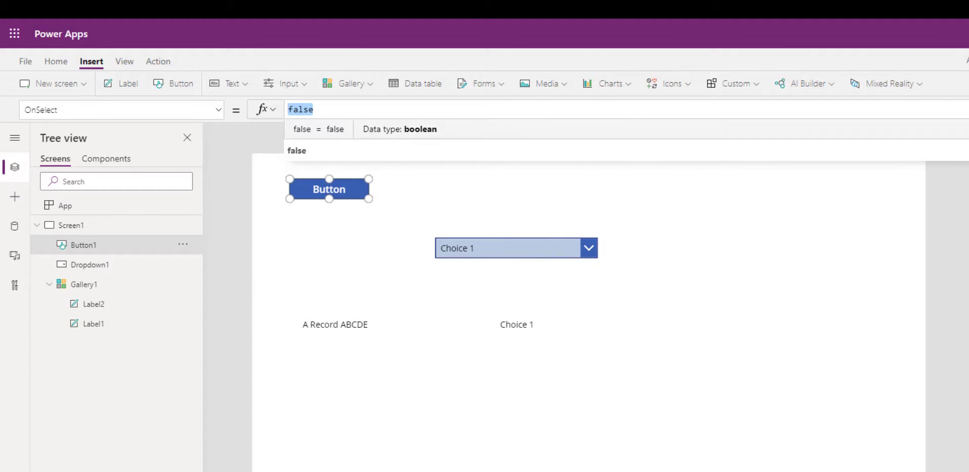
click(660, 154)
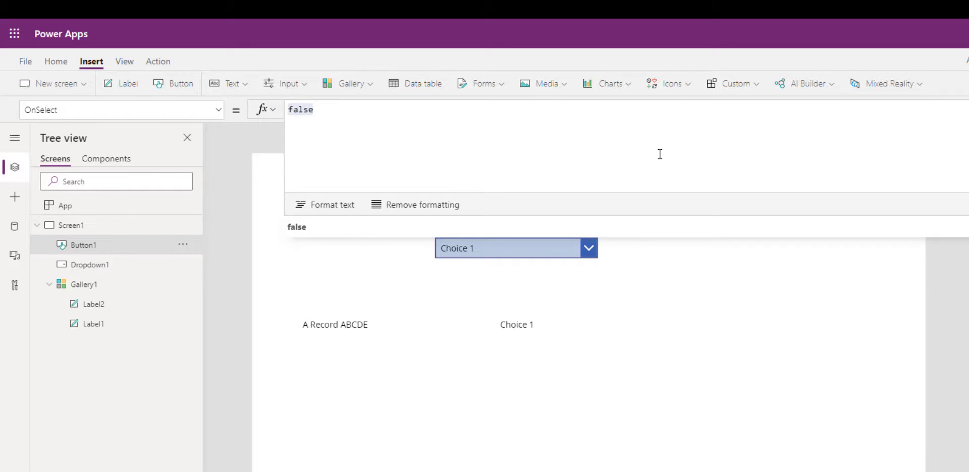
text(ClearCol)
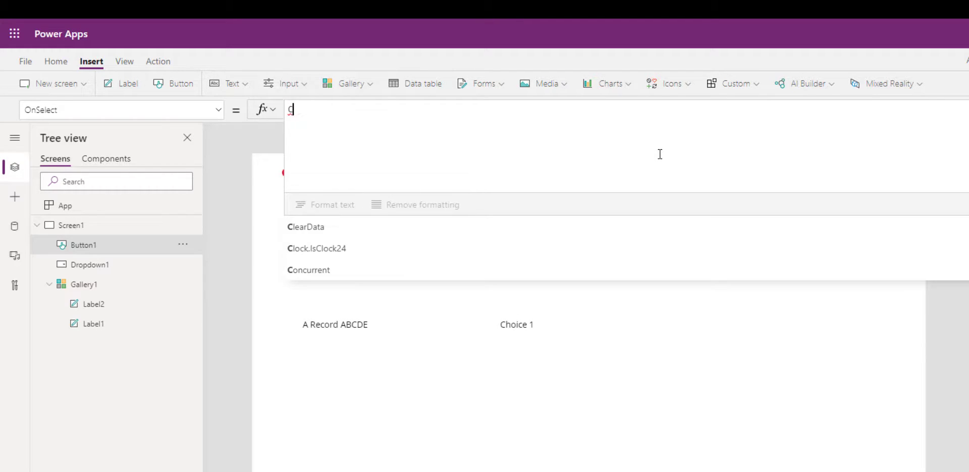
text(le)
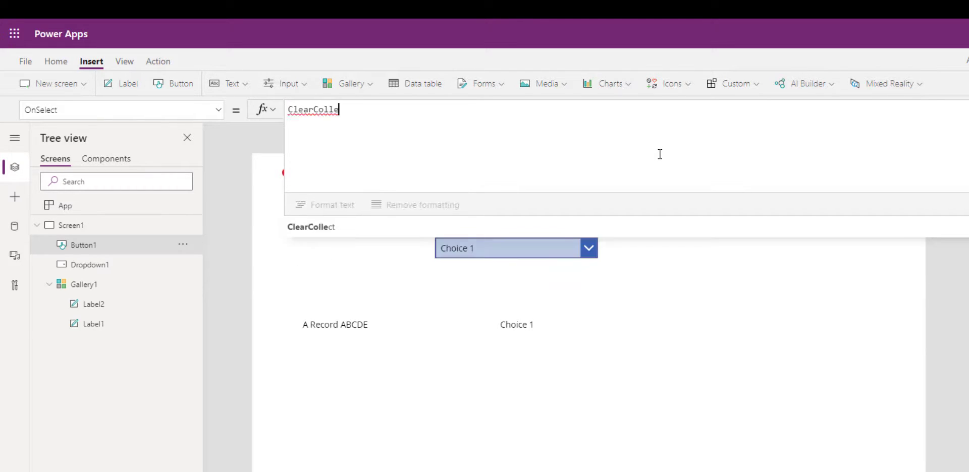
text(ct(colChoices)
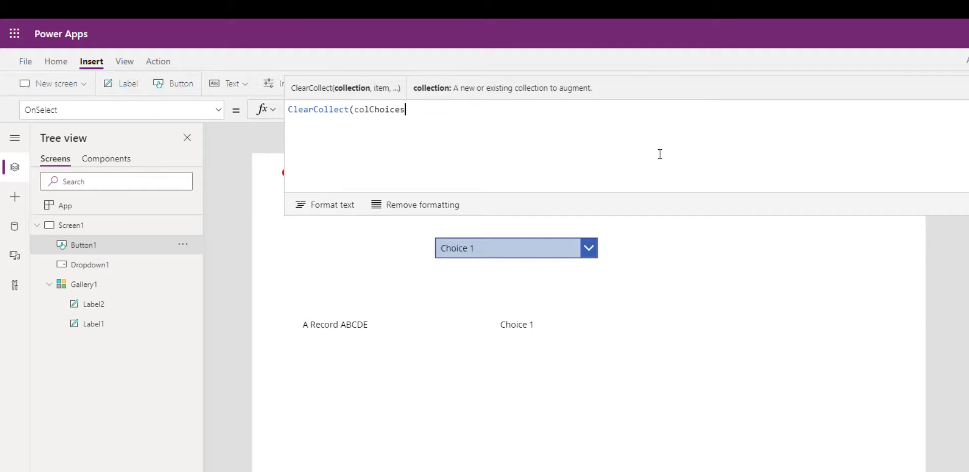
text(, {)
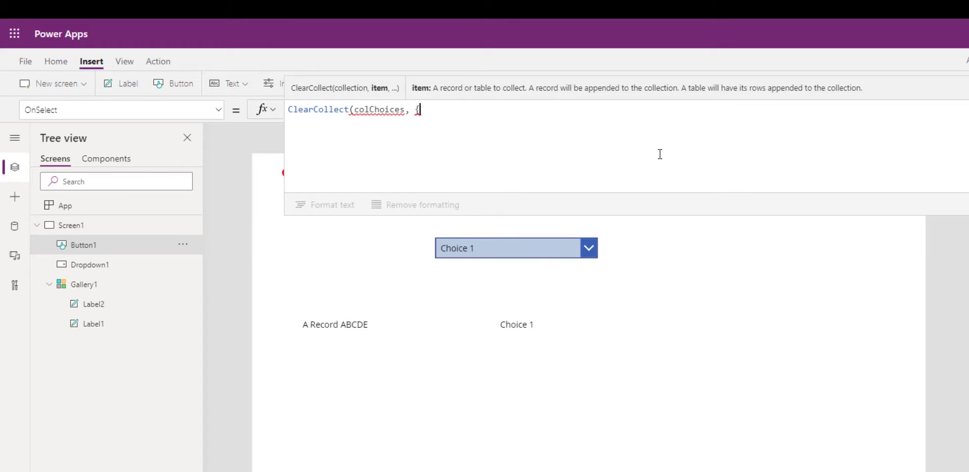
text(Value:"A)
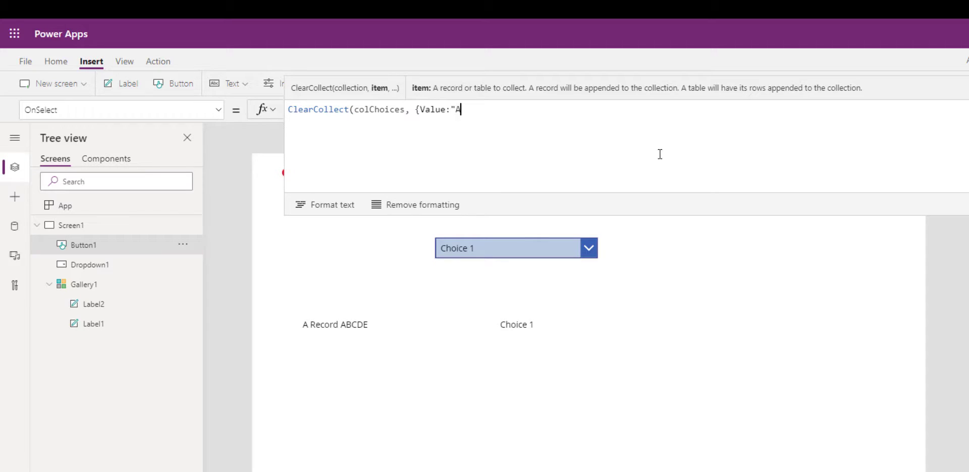
text(ll")
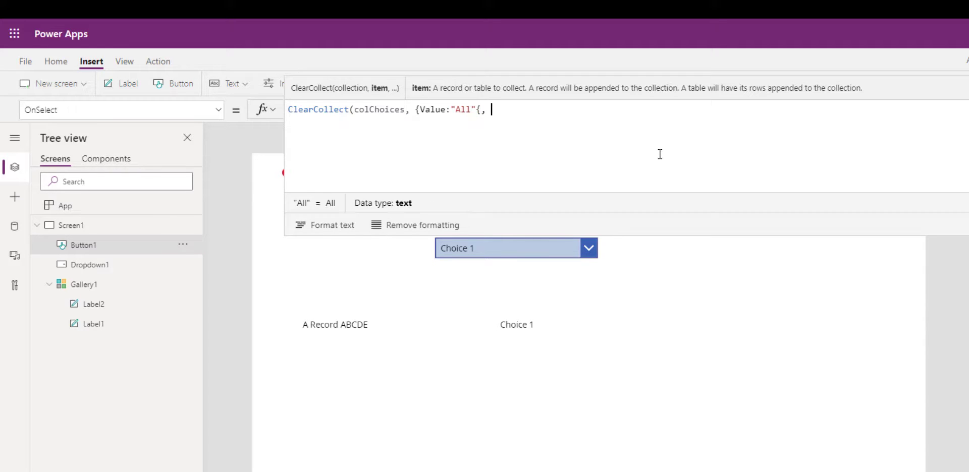
text(}, Choices()
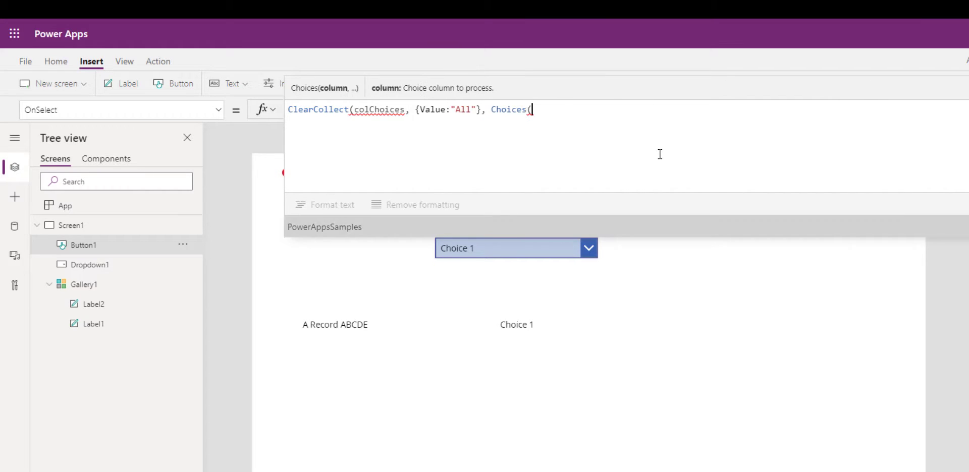
key(Tab)
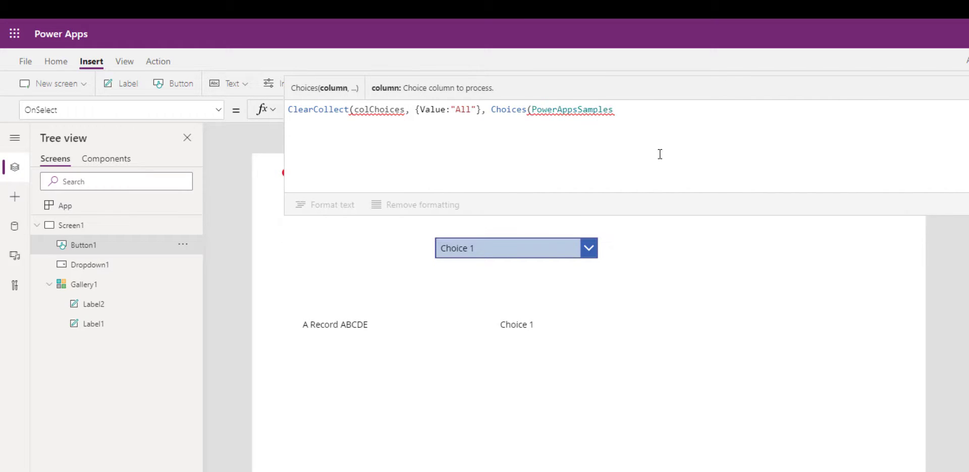
text(.Choi)
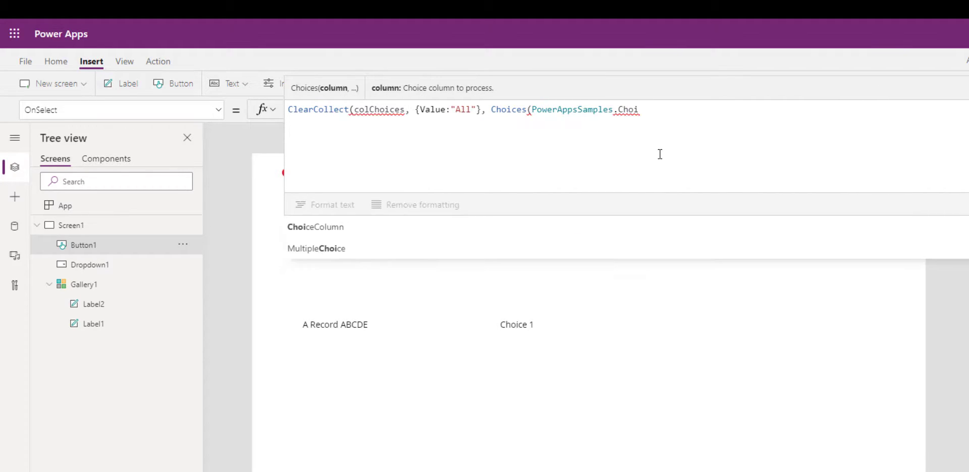
key(Tab)
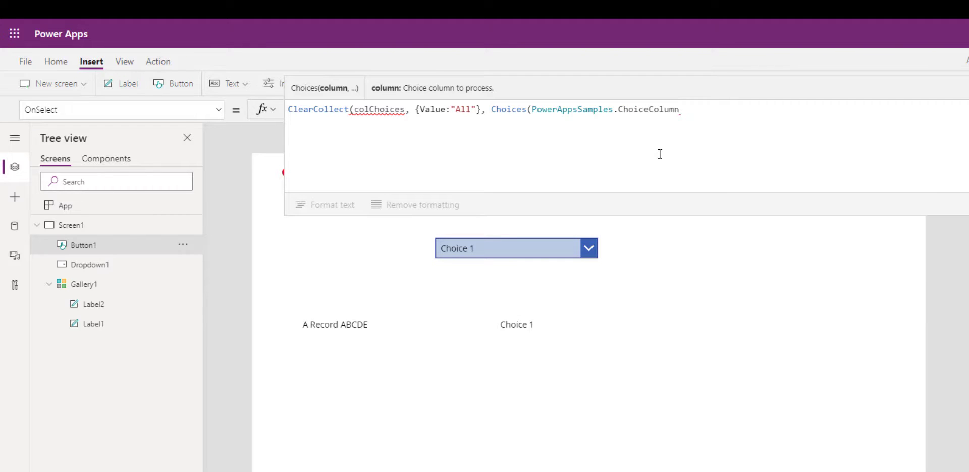
text()))
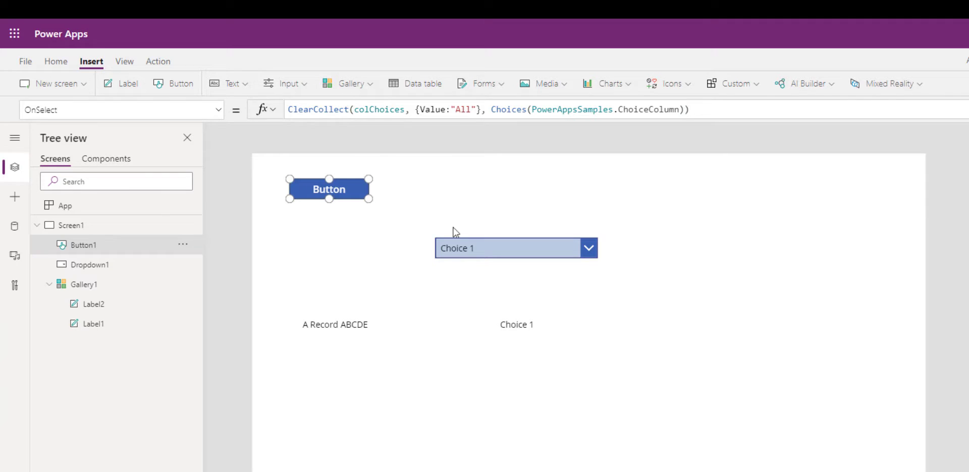
Move the button slightly higher on the canvas and run its OnSelect action to fill the colChoices collection.
mouse_move(345, 178)
mouse_down()
mouse_move(335, 199)
mouse_move(347, 167)
mouse_up()
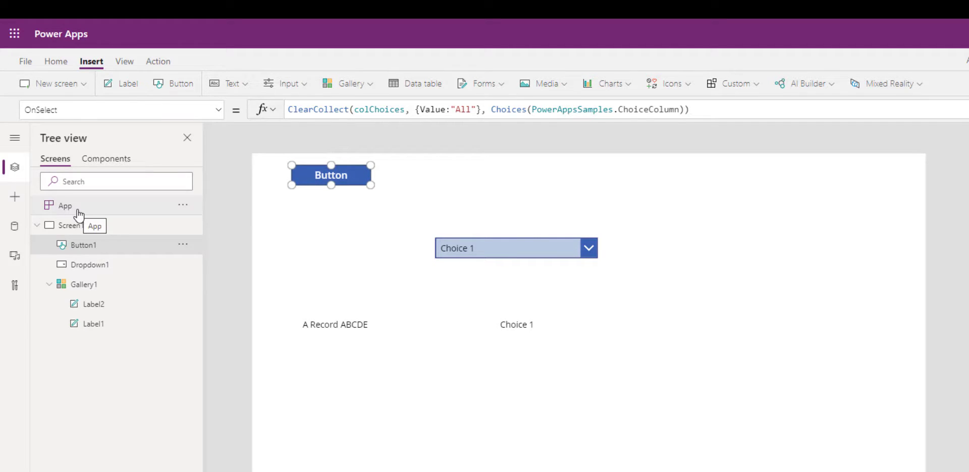
click(158, 61)
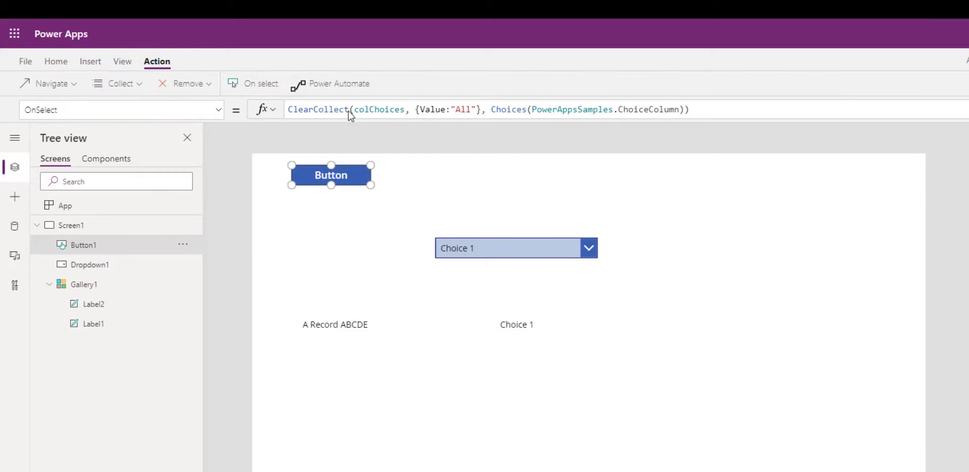
click(302, 132)
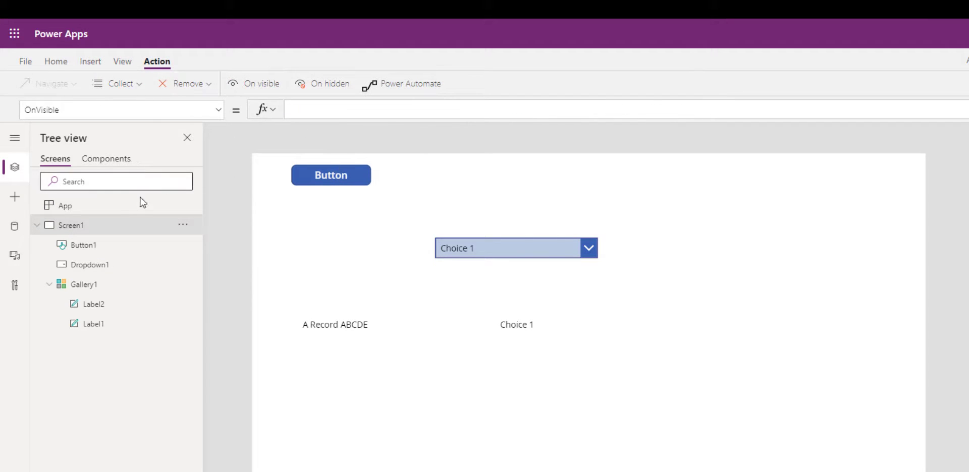
click(331, 177)
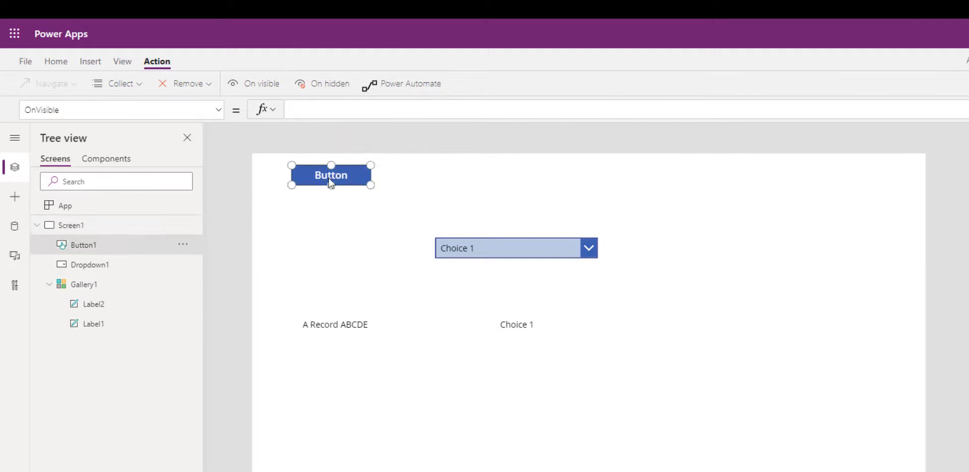
alt+click(345, 177)
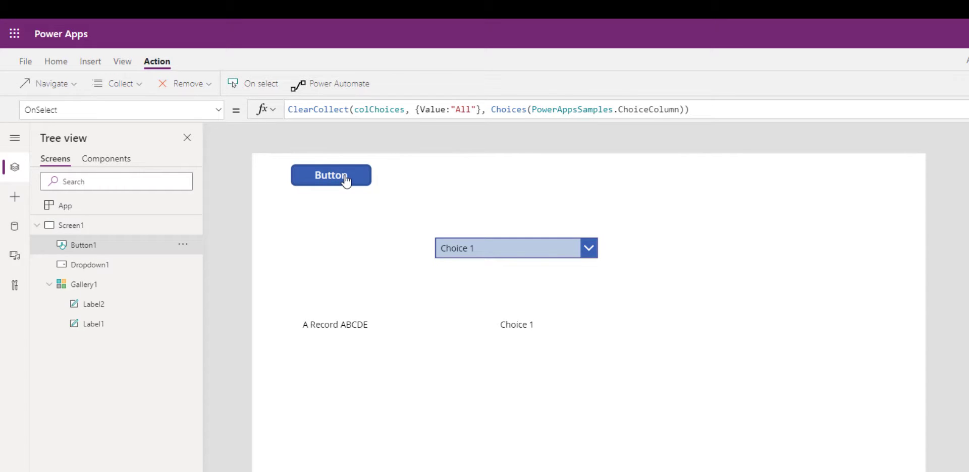
Examine the items stored in the colChoices collection, and return to the app screen.
click(123, 62)
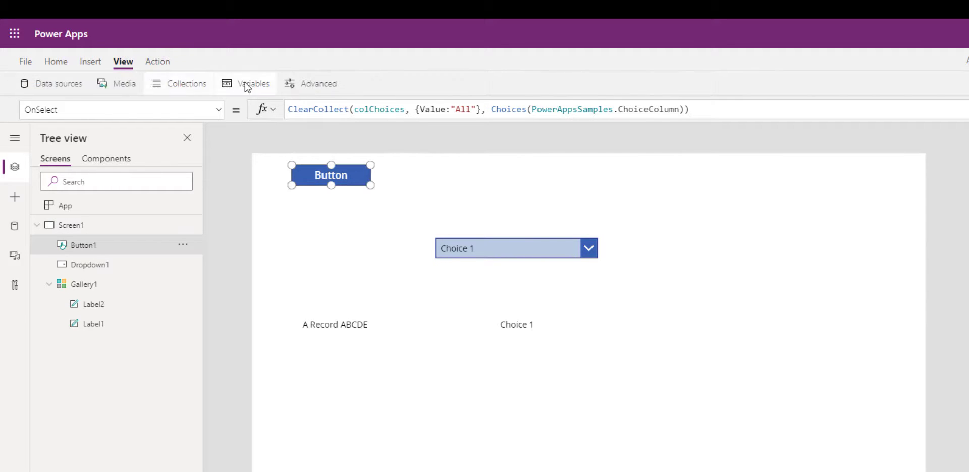
click(188, 84)
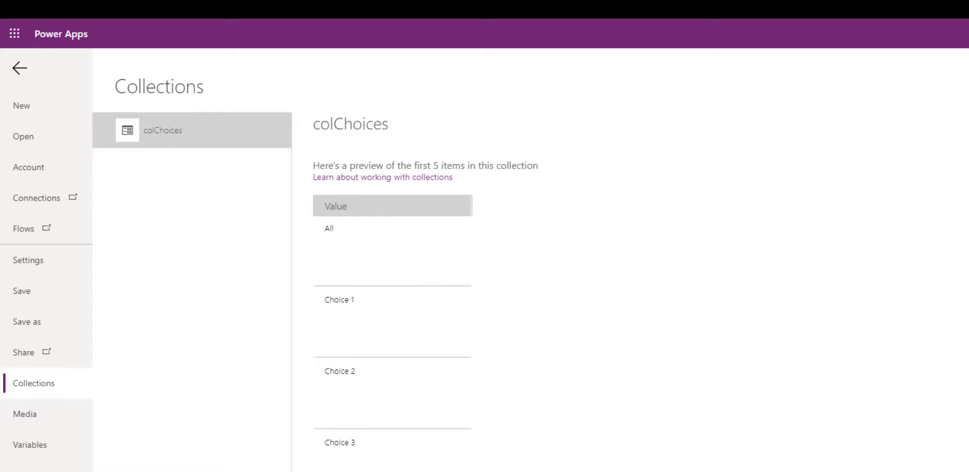
click(20, 67)
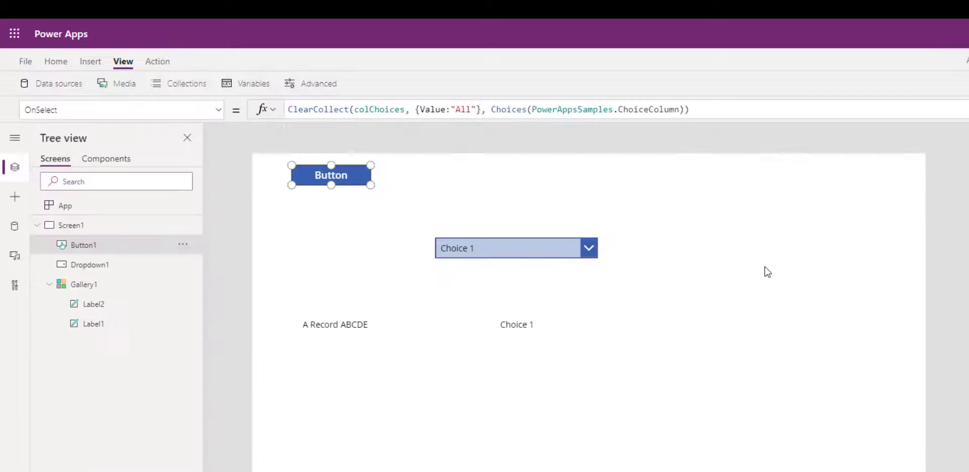
Replace the drop down's Items formula with the colChoices collection.
click(511, 252)
drag(508, 109, 59, 103)
text(cool)
key(BackSpace)
key(BackSpace)
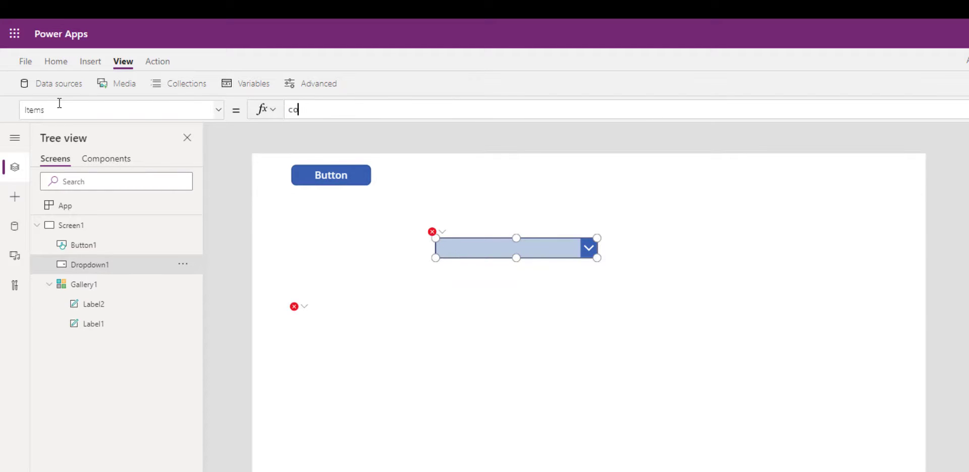
text(l)
key(Tab)
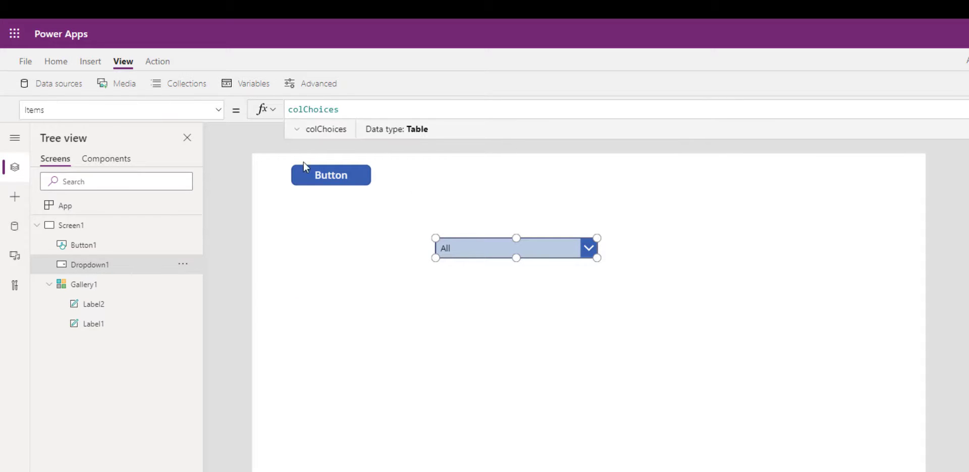
Test the drop down's new item source by choosing Choice 1 and Choice 2.
key(alt)
click(589, 248)
click(510, 294)
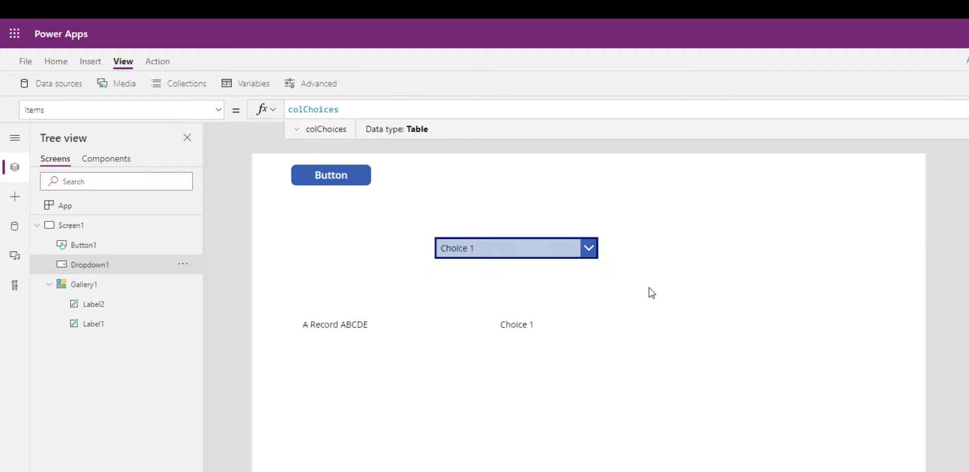
key(Down)
Change the gallery's items formula to Filter(PowerAppsSamples, Dropdown1.Selected.Value="All" || ChoiceColumn.Value=Dropdown1.Selected.Value).
click(612, 404)
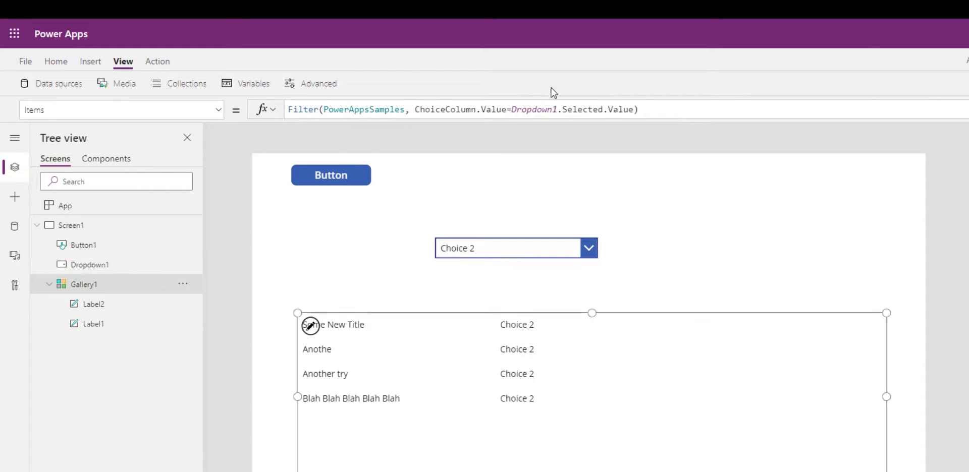
click(668, 105)
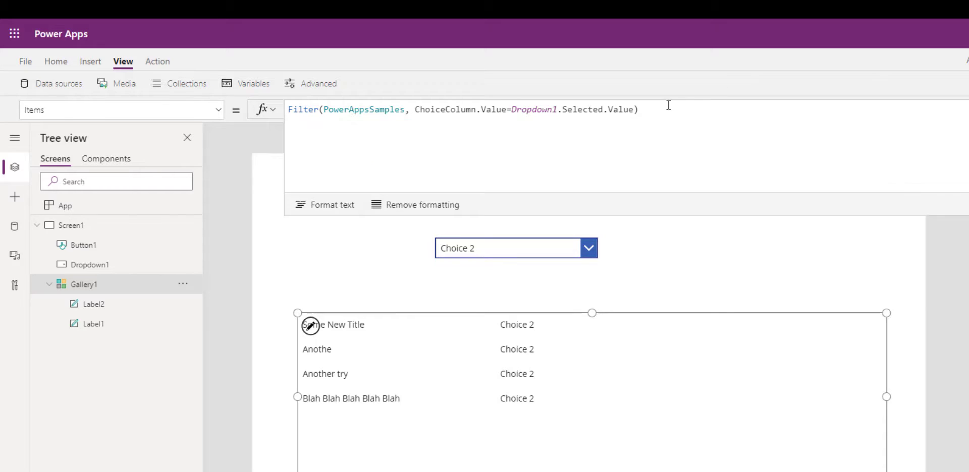
click(415, 109)
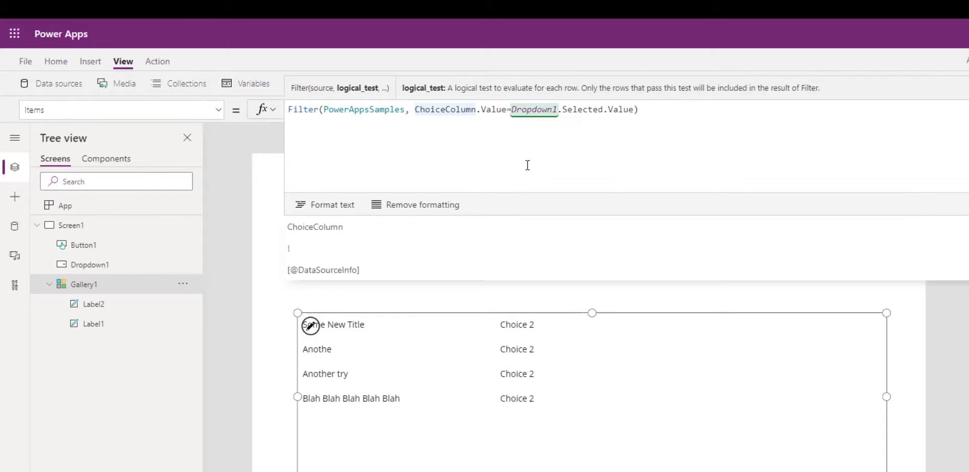
key(shift+Return)
key(shift+Return)
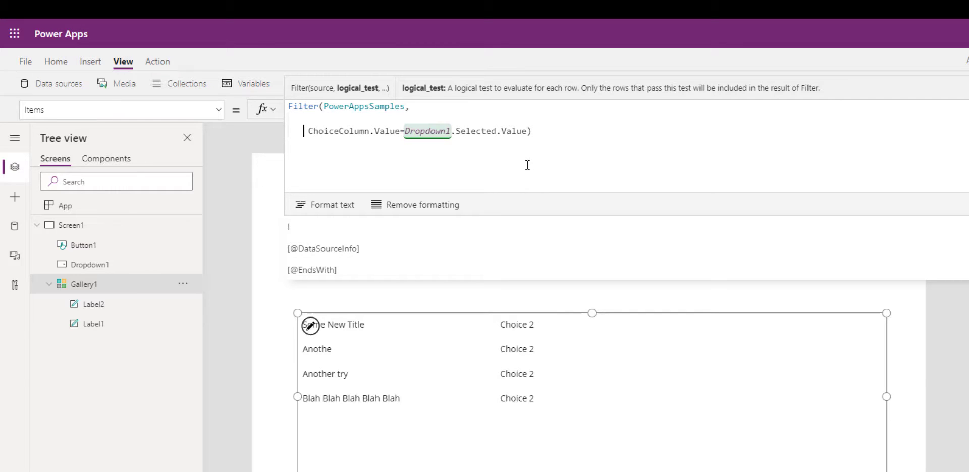
text(Drop)
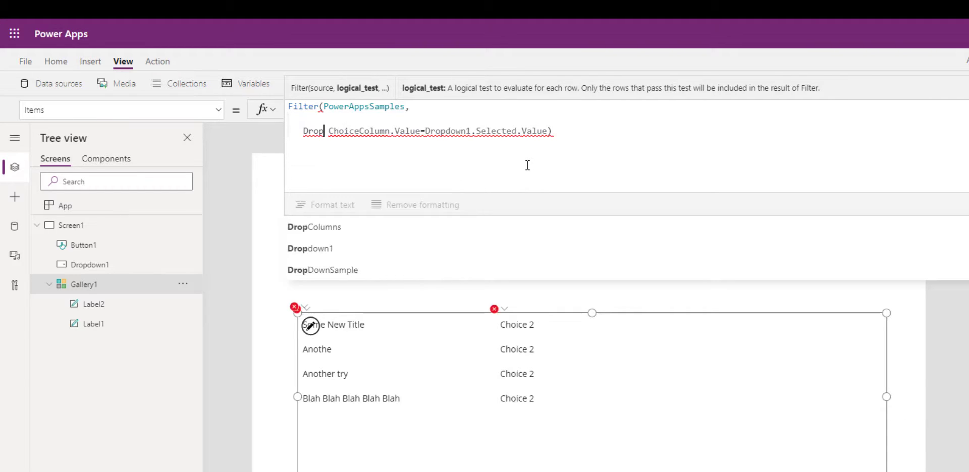
key(Down)
key(Tab)
text(.Sele)
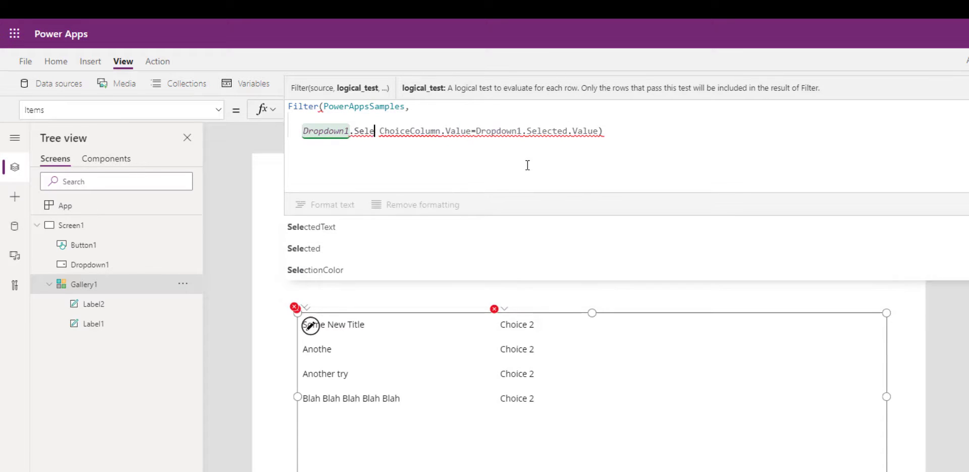
key(Down)
key(Tab)
text(.Value)
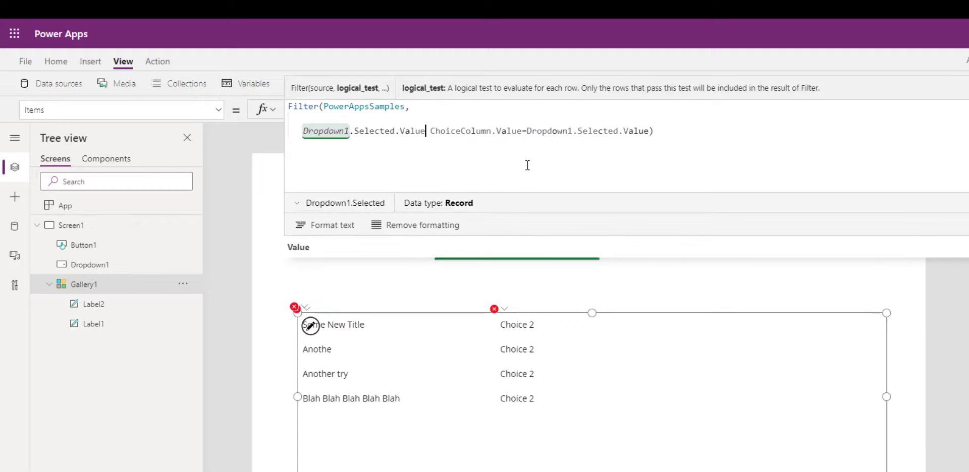
text(="All)
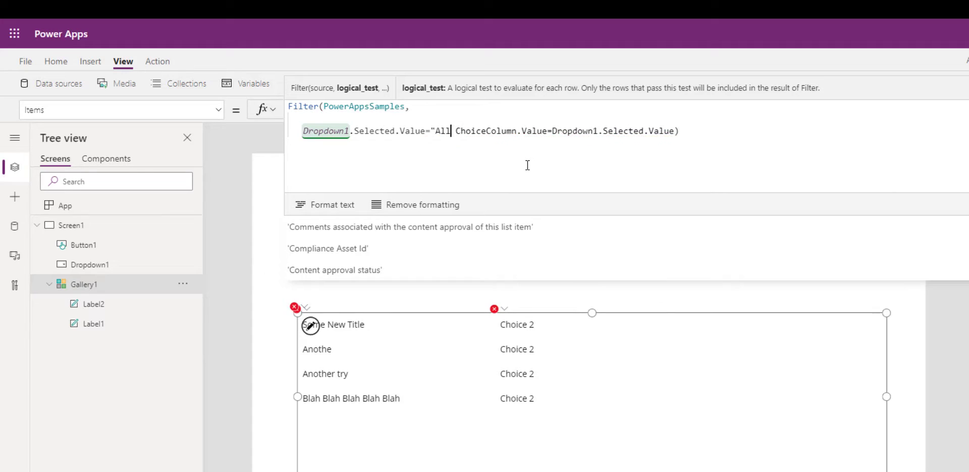
text(" ||)
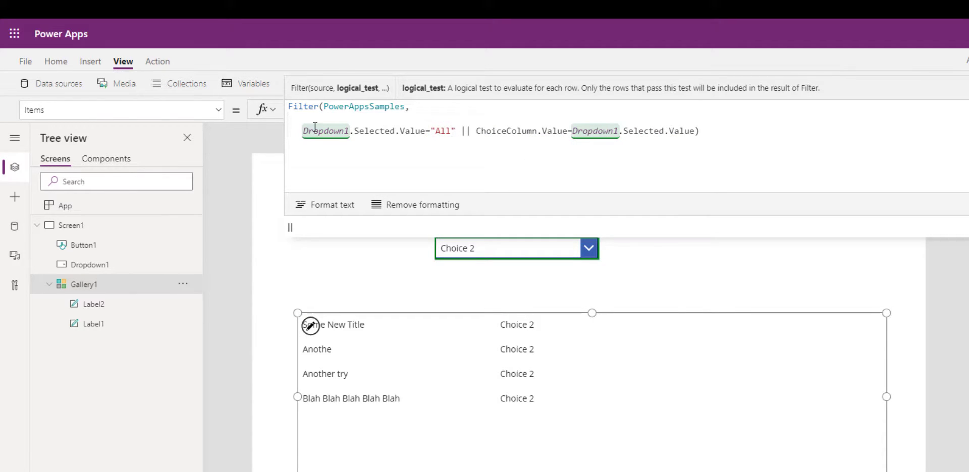
drag(302, 132, 457, 132)
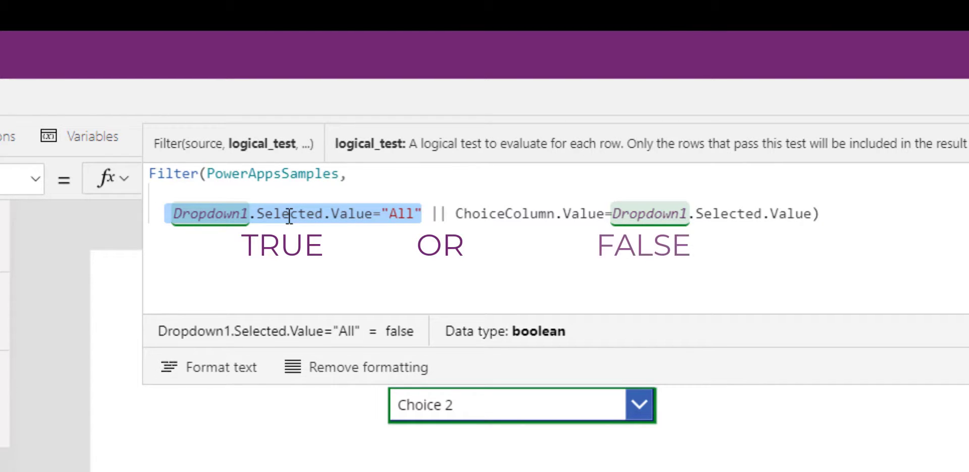
drag(353, 170, 573, 225)
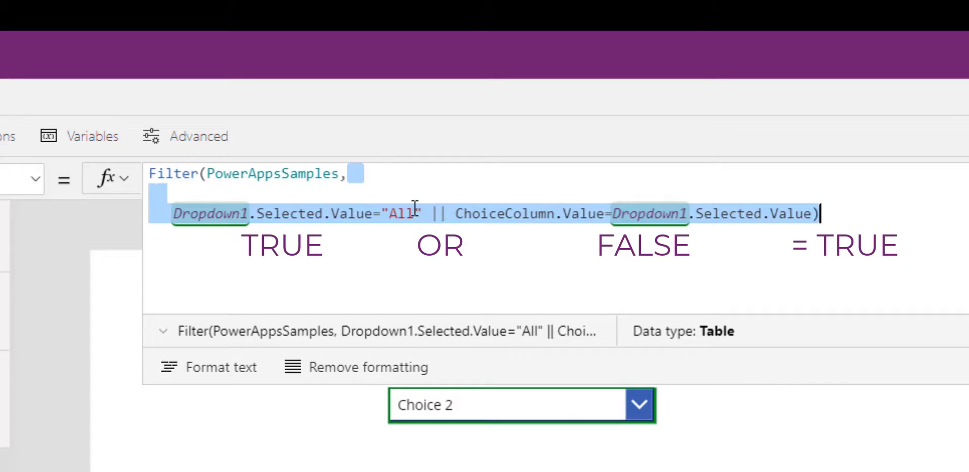
Review both logical tests in the gallery's Filter formula, and move its closing parenthesis onto a separate line.
click(432, 214)
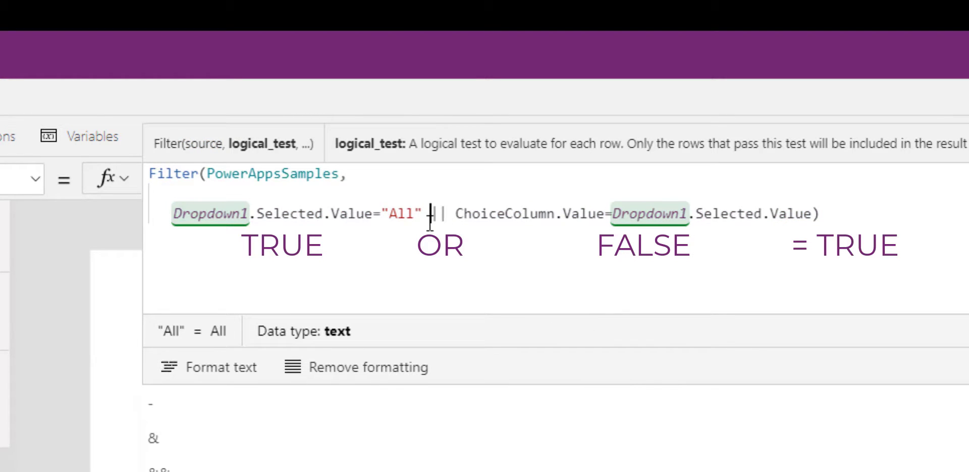
drag(430, 214, 175, 216)
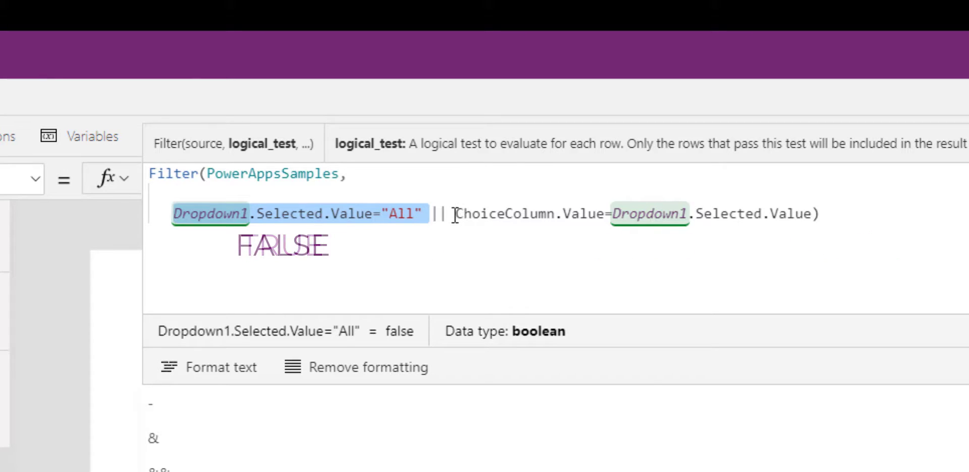
drag(455, 214, 811, 213)
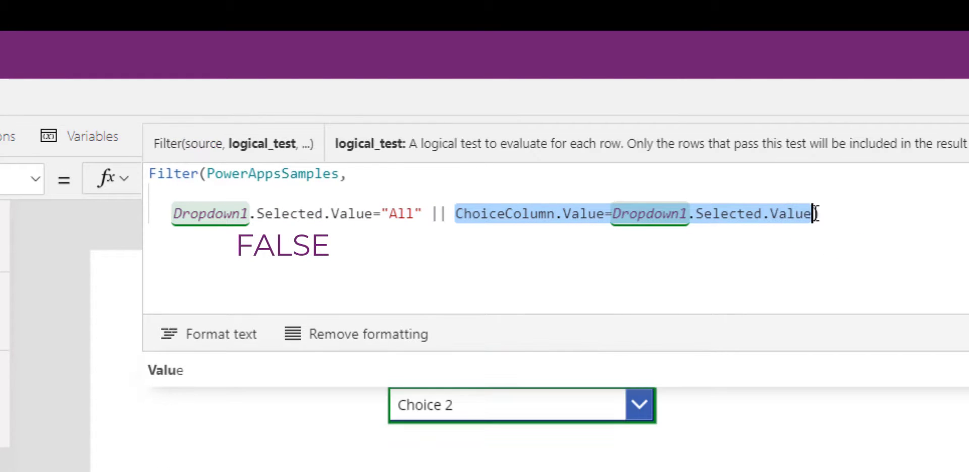
click(957, 213)
key(BackSpace)
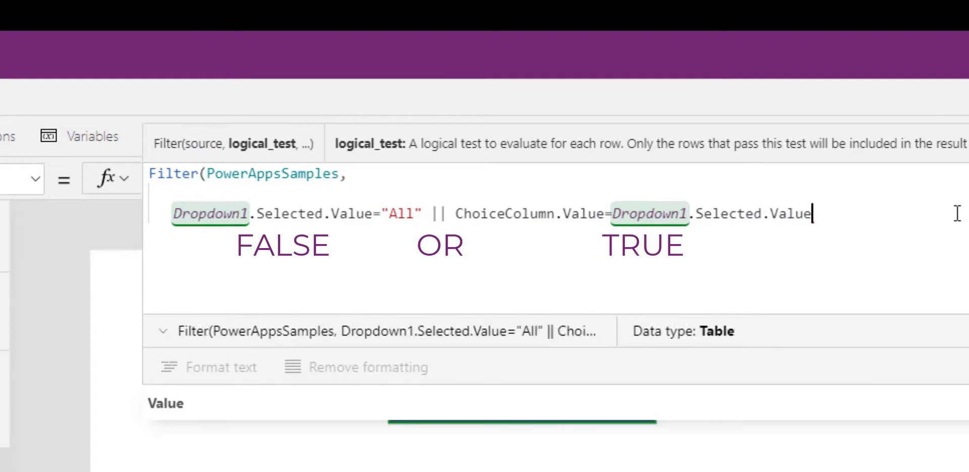
key(shift+Return)
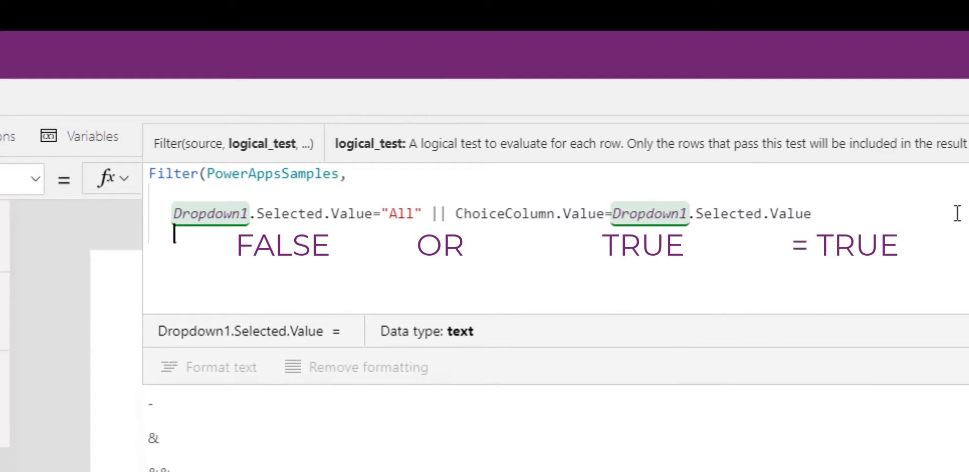
text())
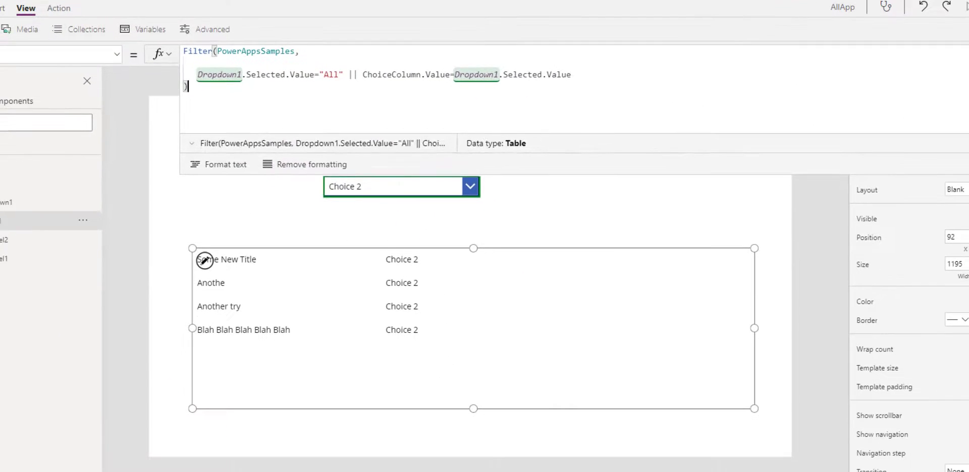
click(573, 227)
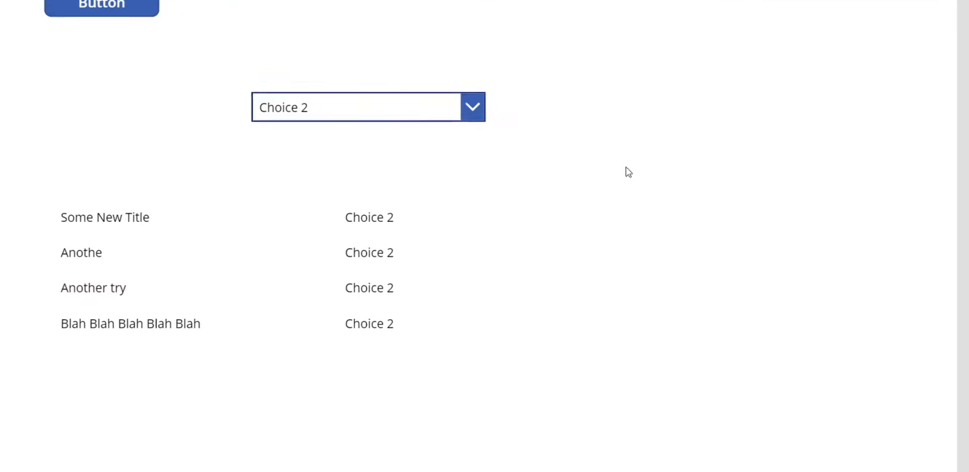
Test the gallery filter in preview with Choice 3, Choice 1 and All, browse all the records, and exit the preview.
click(473, 185)
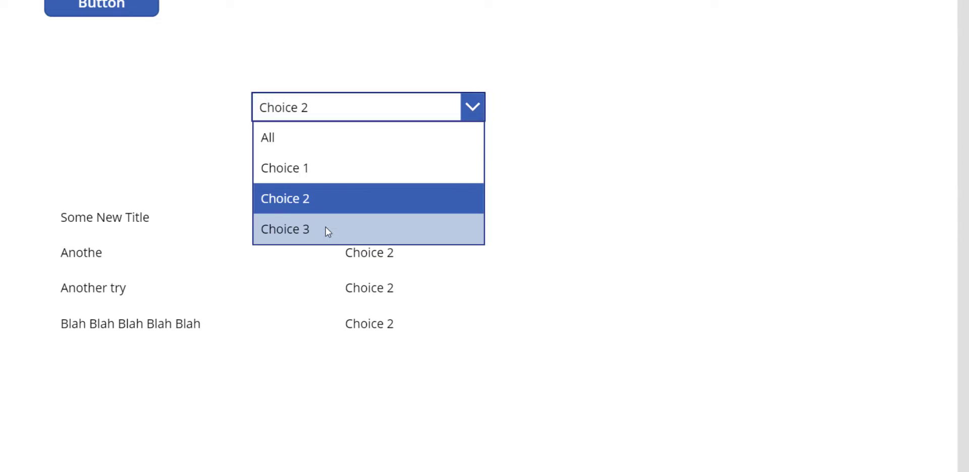
click(325, 228)
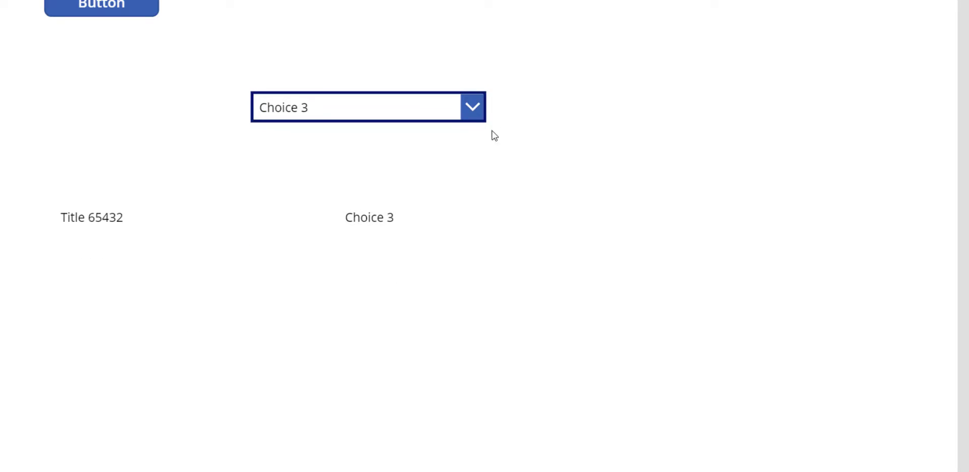
click(472, 107)
click(339, 168)
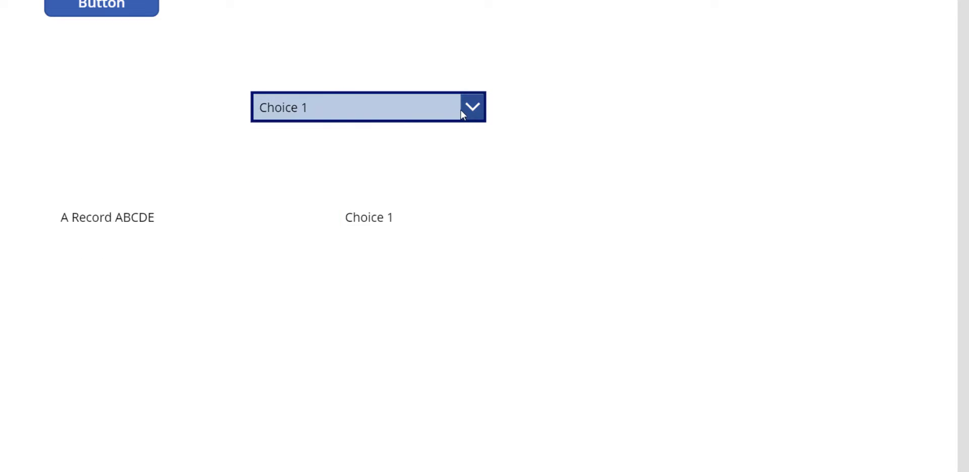
click(473, 105)
click(305, 145)
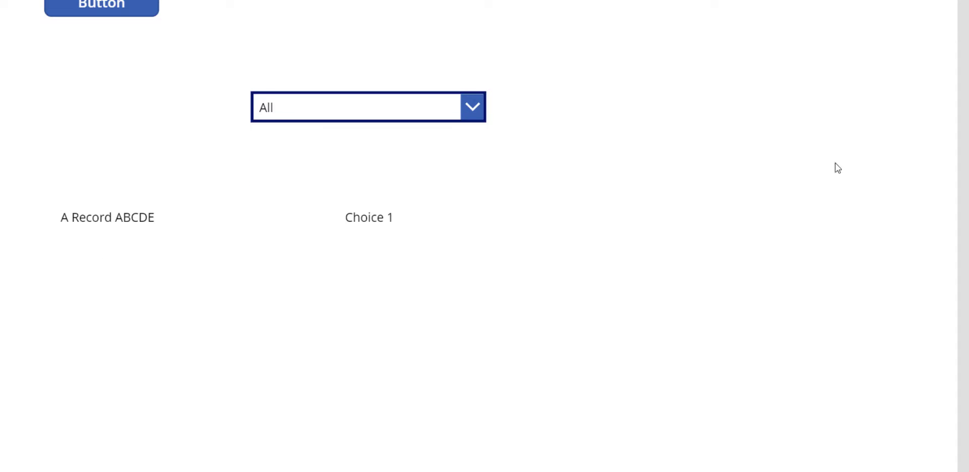
scroll(727, 331, down, 5)
scroll(723, 353, down, 1)
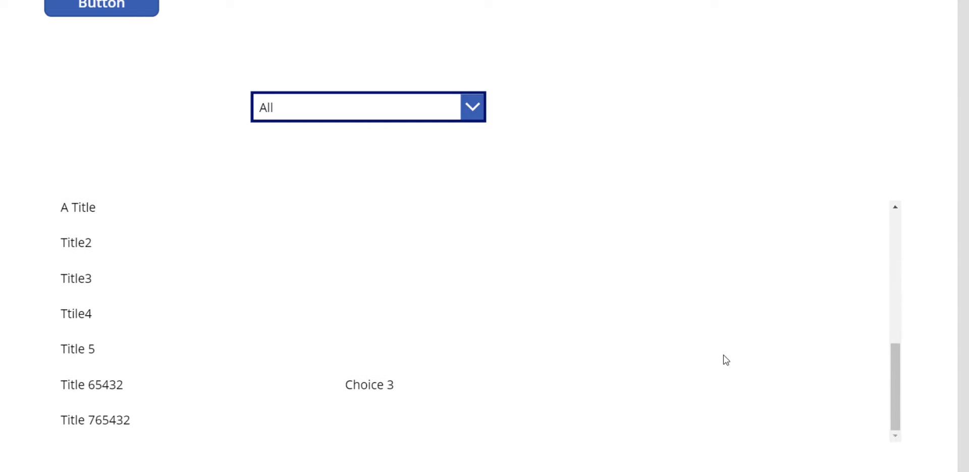
drag(895, 346, 893, 205)
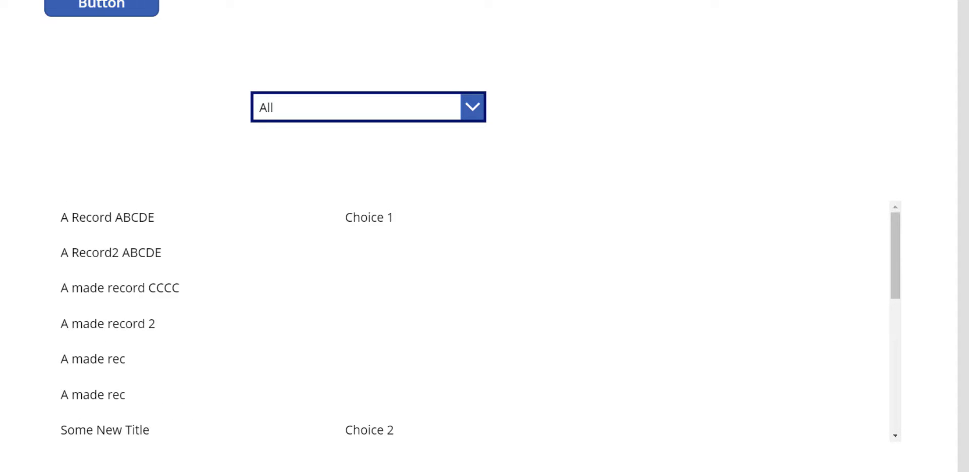
key(Escape)
Review the formulas behind the choice drop down and the button that fills colChoices.
click(430, 187)
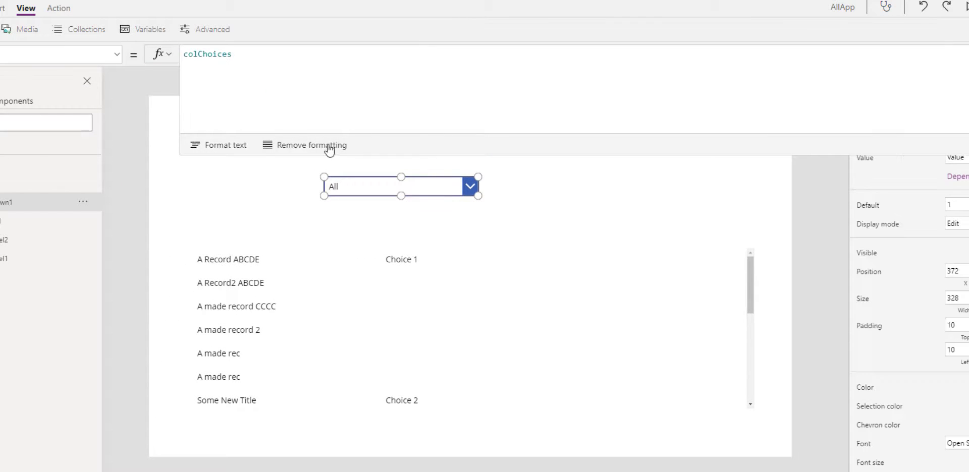
click(968, 54)
click(226, 120)
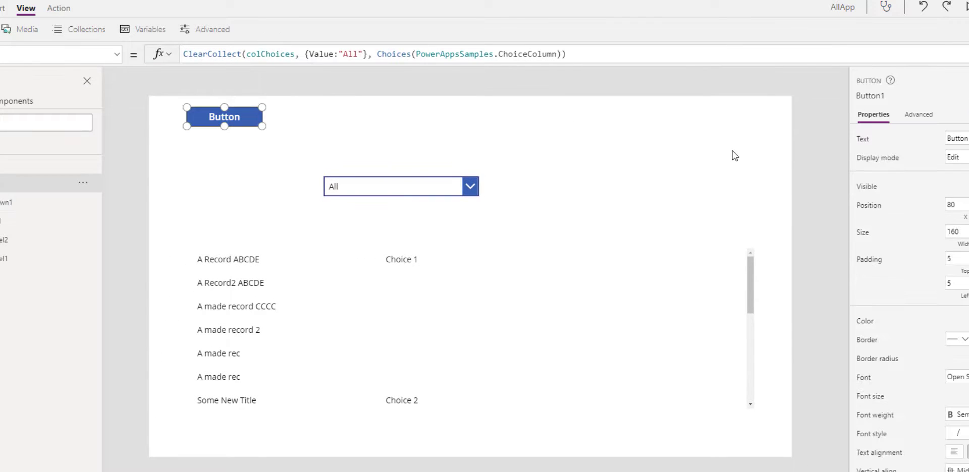
Replace the drop down's Items formula with the opening of a With function and its scope record, With({.
click(426, 186)
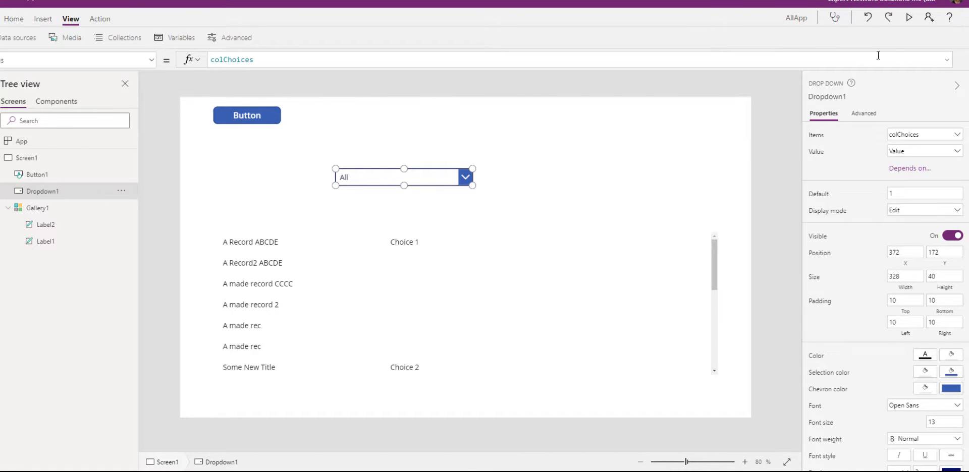
click(947, 60)
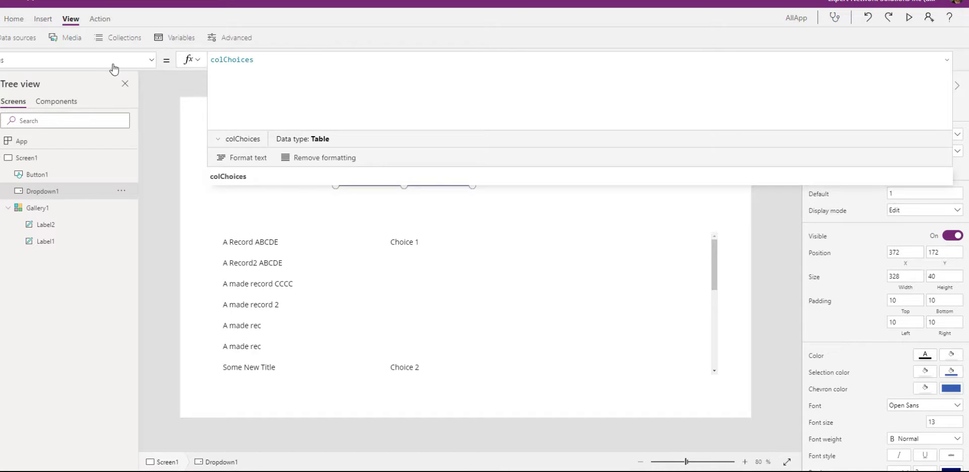
key(ctrl+a)
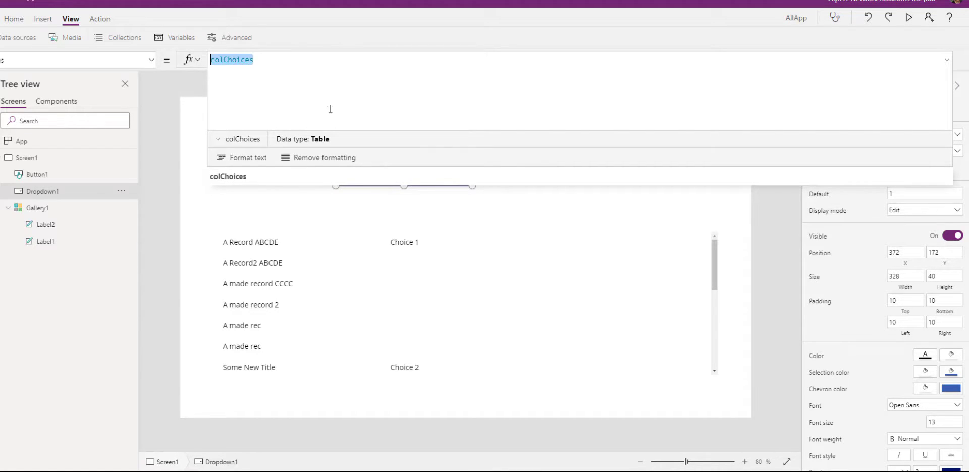
text(With()
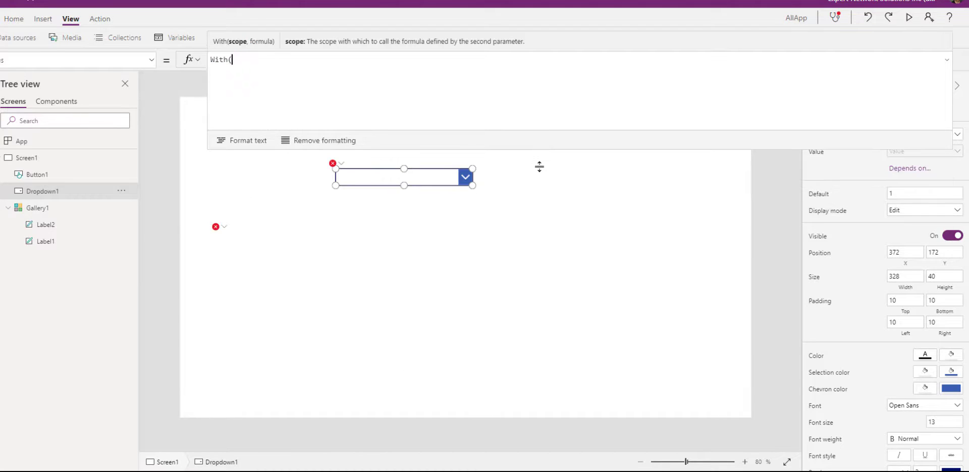
text({)
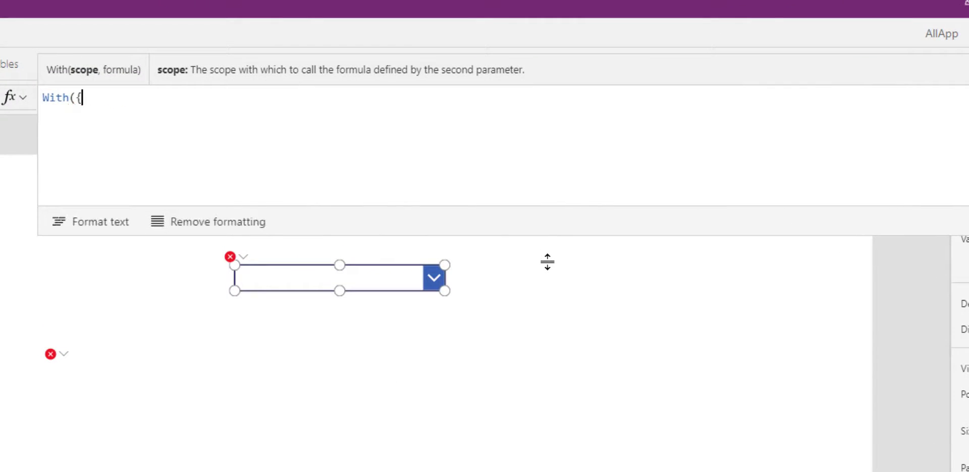
Define lclChoice in the With scope record as Choices(PowerAppsSamples.ChoiceColumn), and close the record with a trailing comma.
text(lclChoic)
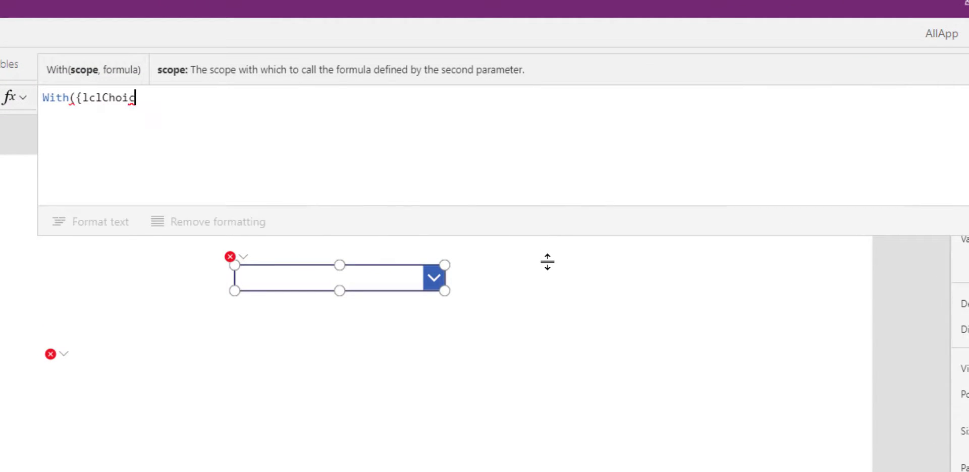
text(e: Chgoi)
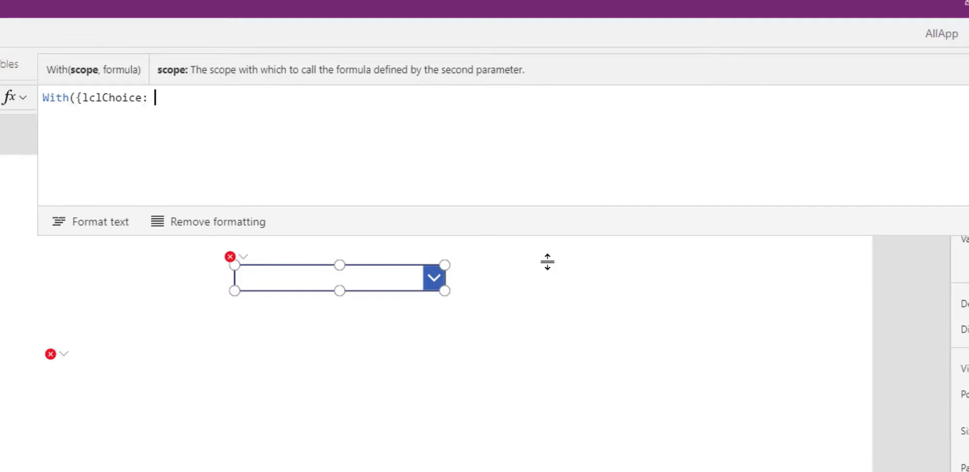
key(BackSpace)
key(BackSpace)
key(BackSpace)
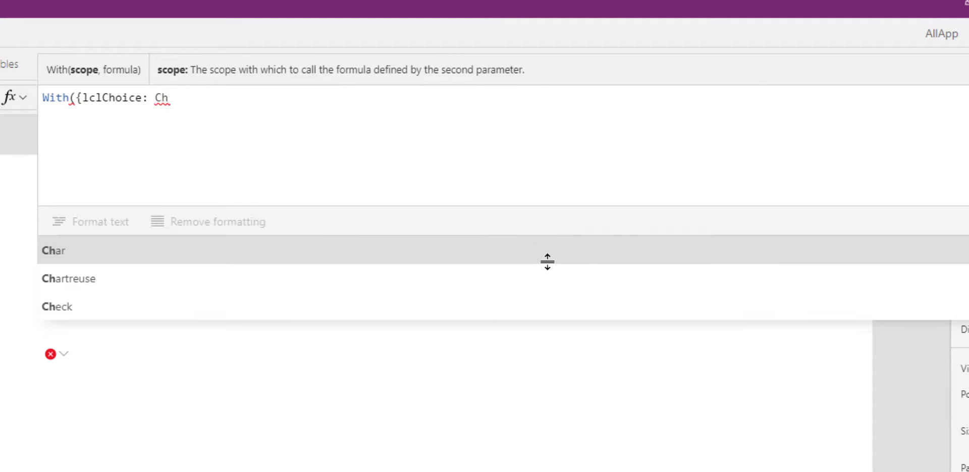
text(oices(Power)
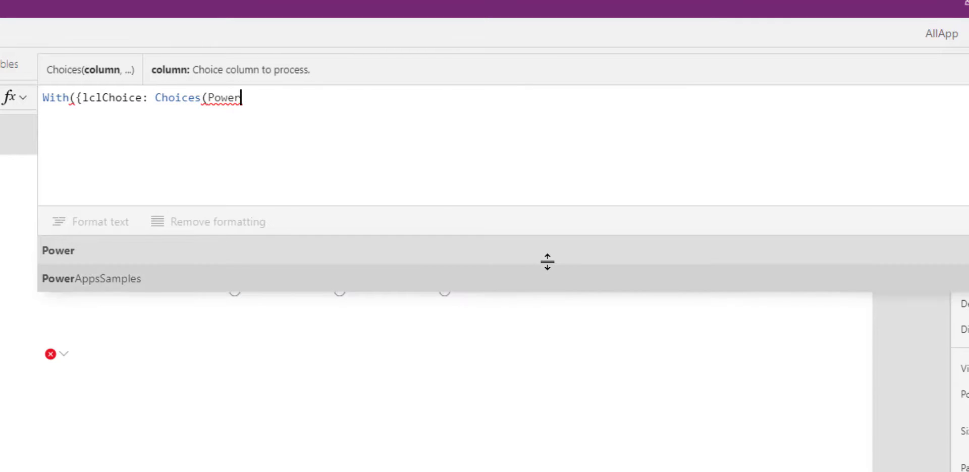
click(547, 262)
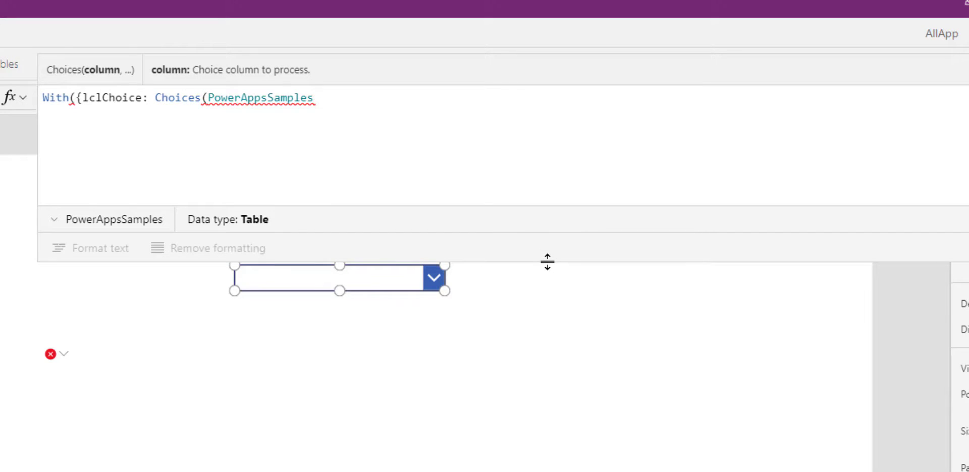
text(.Cou)
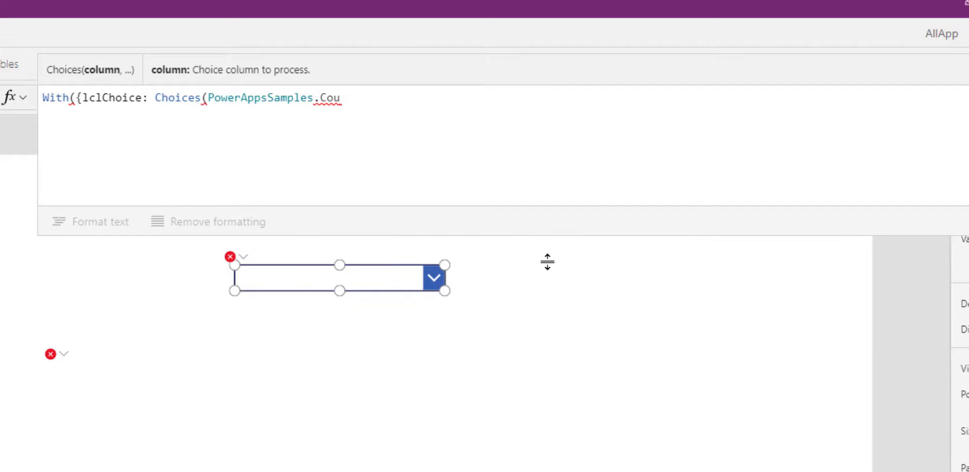
key(BackSpace)
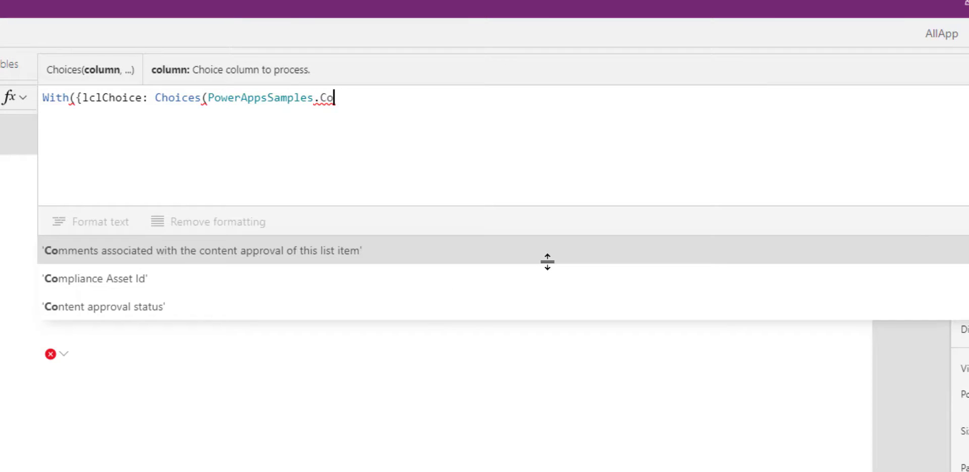
text(l)
click(547, 262)
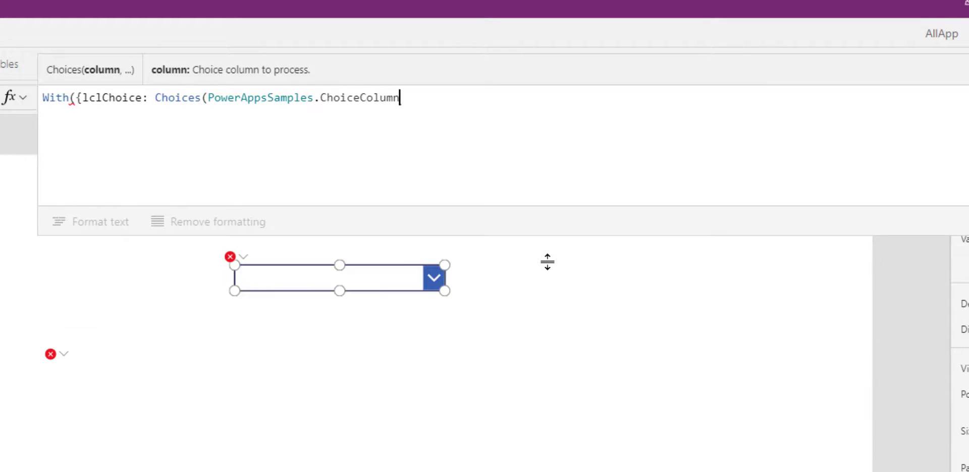
text())
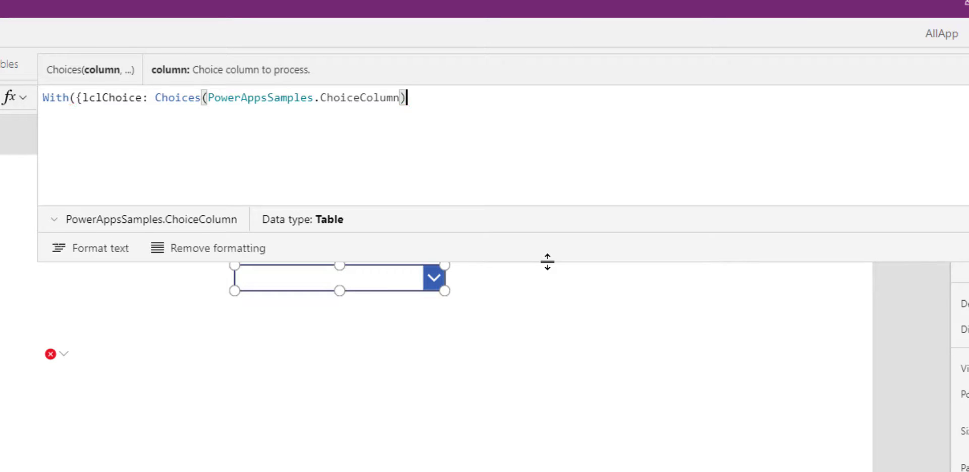
text(},)
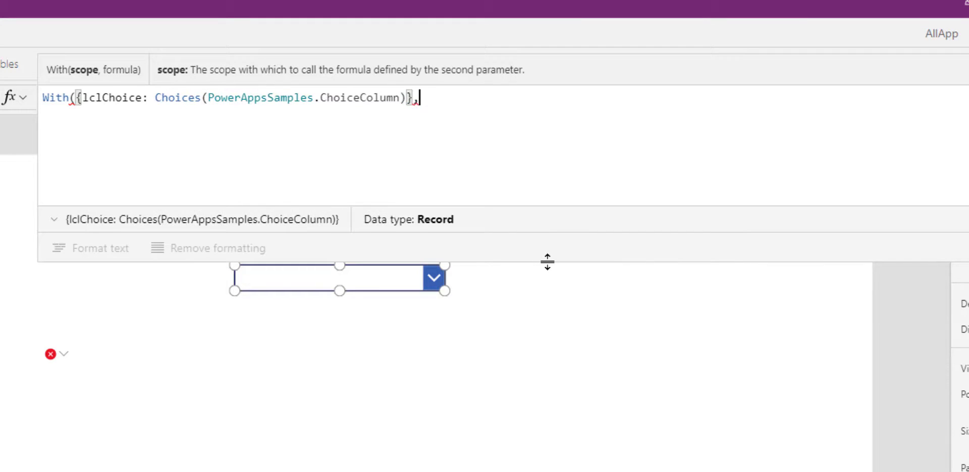
Put the With function's closing parenthesis on its own line and open an indented ForAll( function before it.
key(shift+Return)
text())
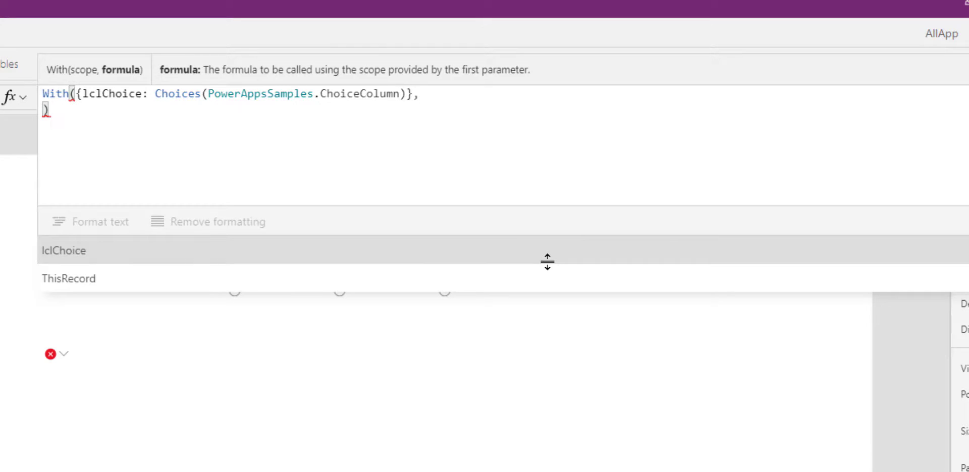
key(Left)
key(shift+Return)
key(Return)
text(ForAll)
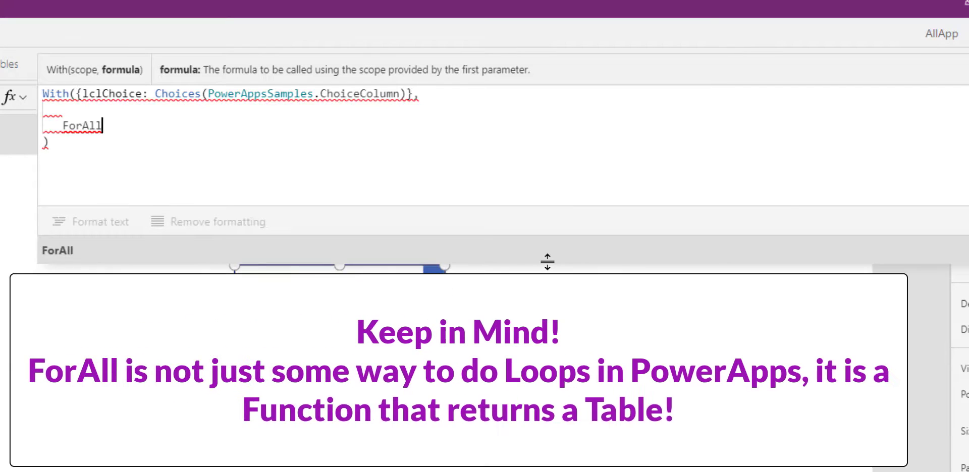
text(()
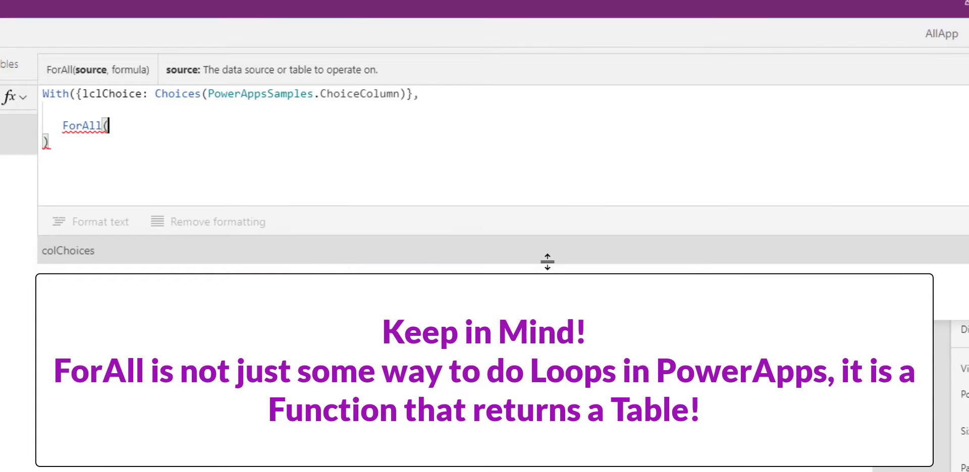
Start the ForAll source as Sequence(CountRows(lclChoice.
text(Seq)
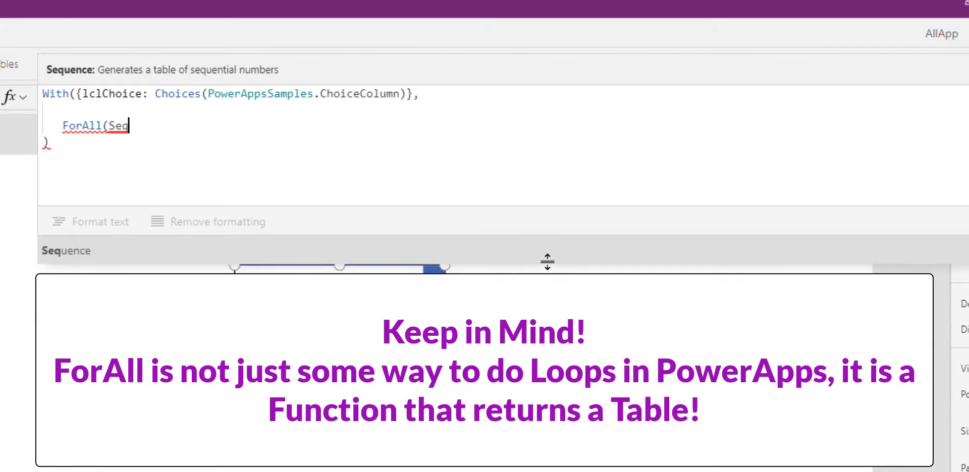
key(Tab)
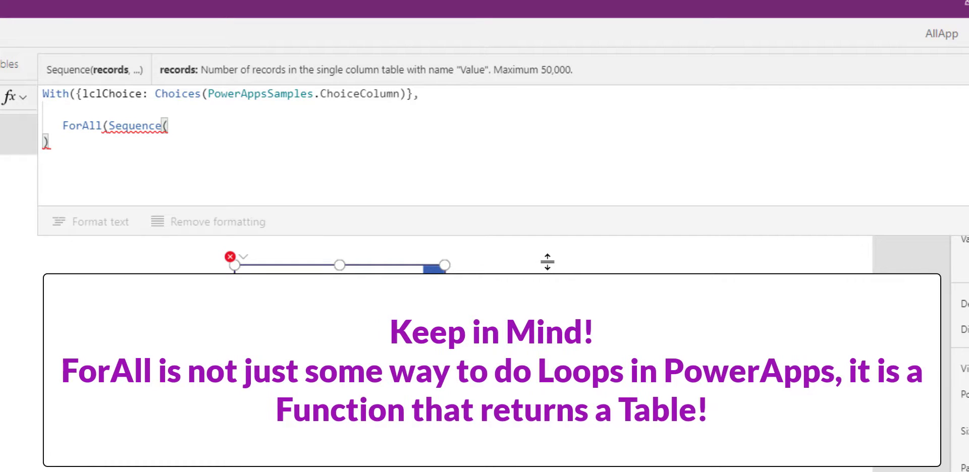
text(C)
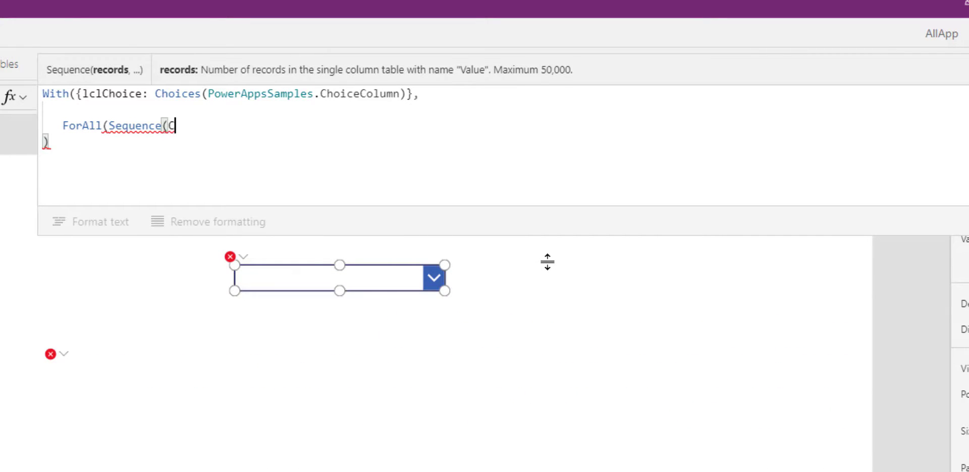
text(ountro)
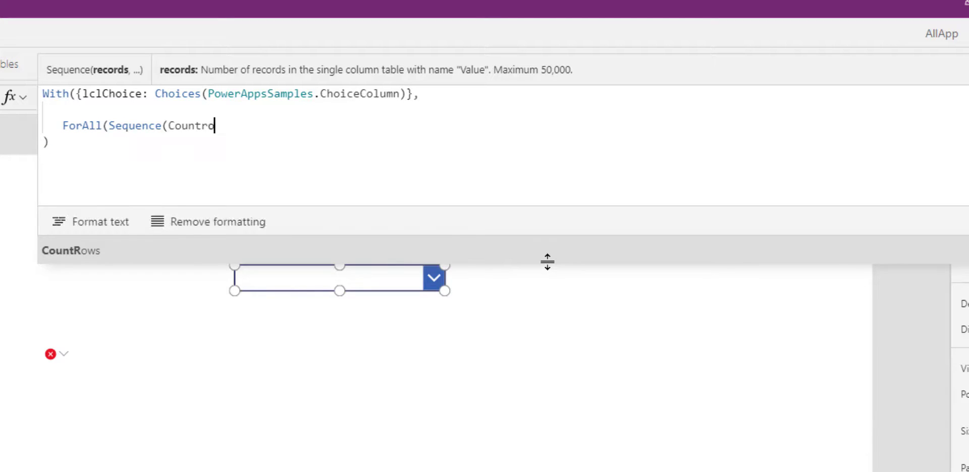
key(Tab)
text(lcl)
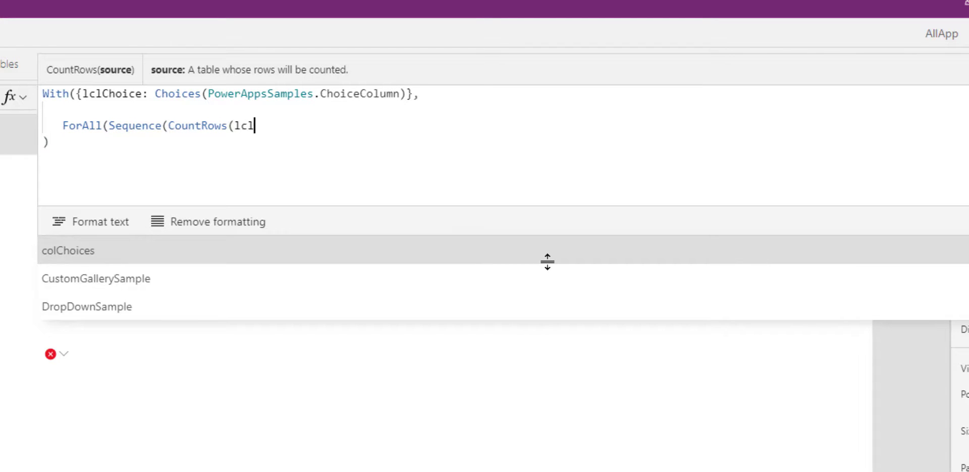
text(Choice)
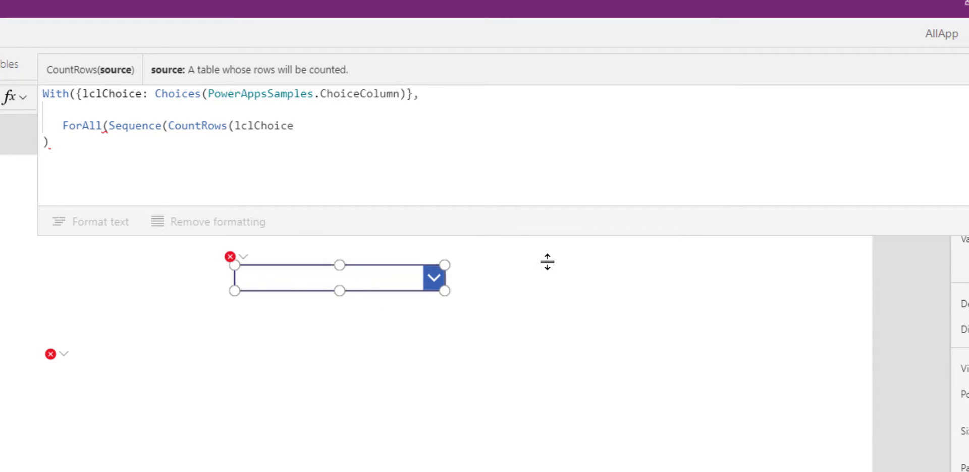
Rename lclChoice to lclChoices in both the With scope record and the CountRows reference.
key(Up)
key(Up)
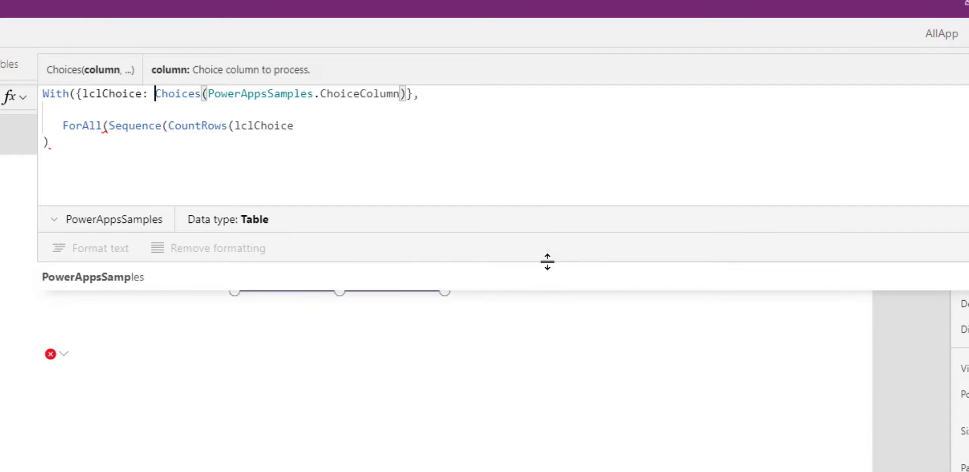
key(Left)
key(Left)
key(Left)
key(Left)
key(Left)
key(Left)
key(Left)
key(Left)
key(Left)
key(Left)
text(s)
key(End)
key(Down)
key(Down)
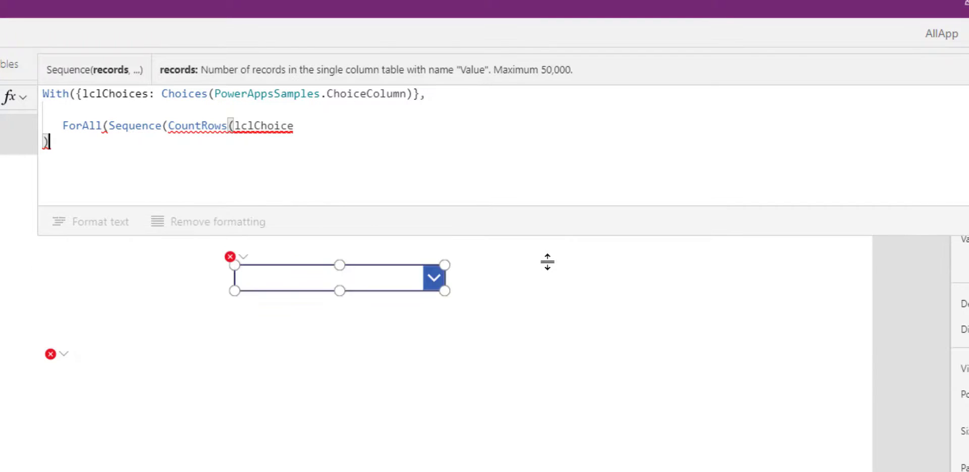
key(Up)
key(End)
text(s)
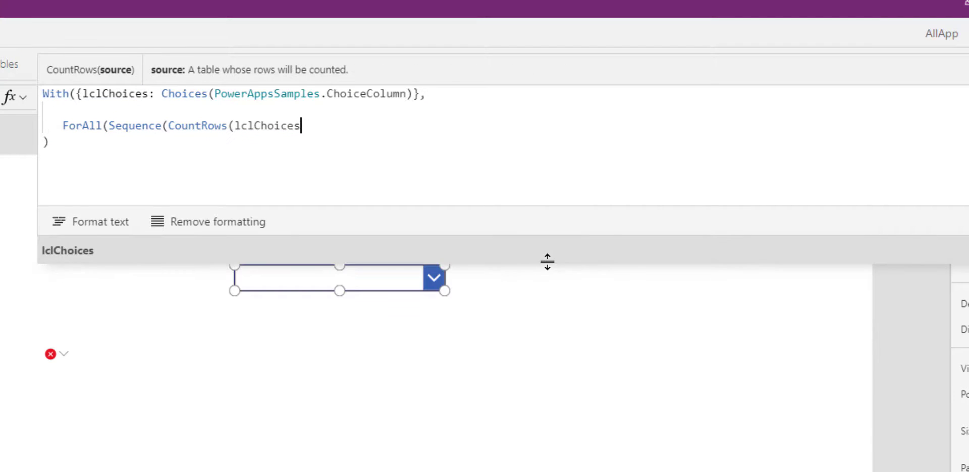
Close CountRows, add +1 to the row count, and close the Sequence function.
text())
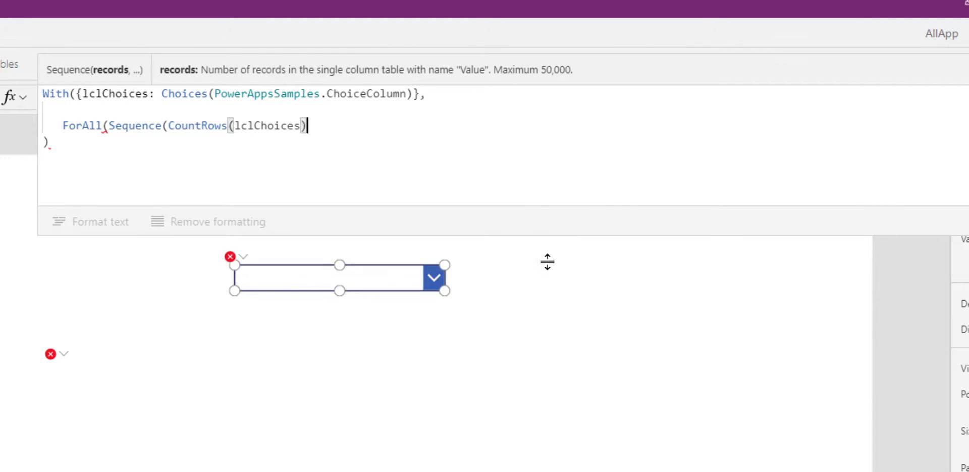
text(+1)
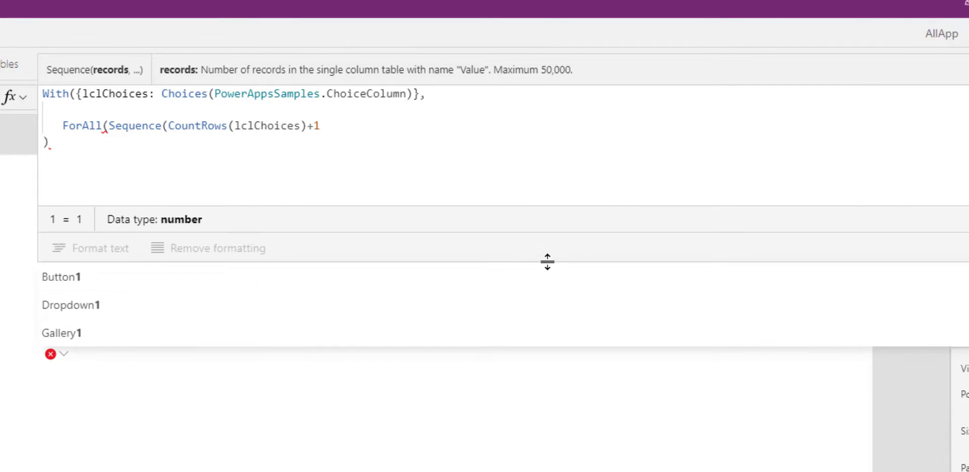
text())
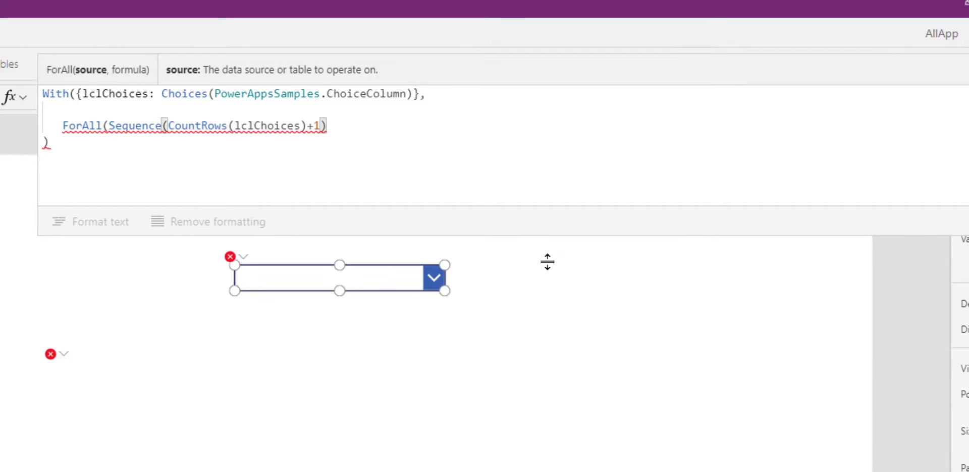
Add the ForAll record {Value: If(Value=1, "All", and begin its else value with Last(.
text(, {Value)
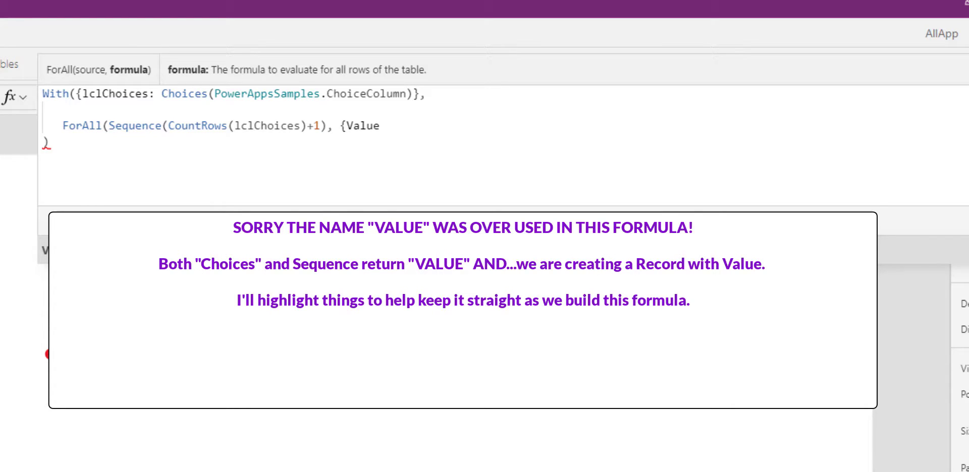
text(: )
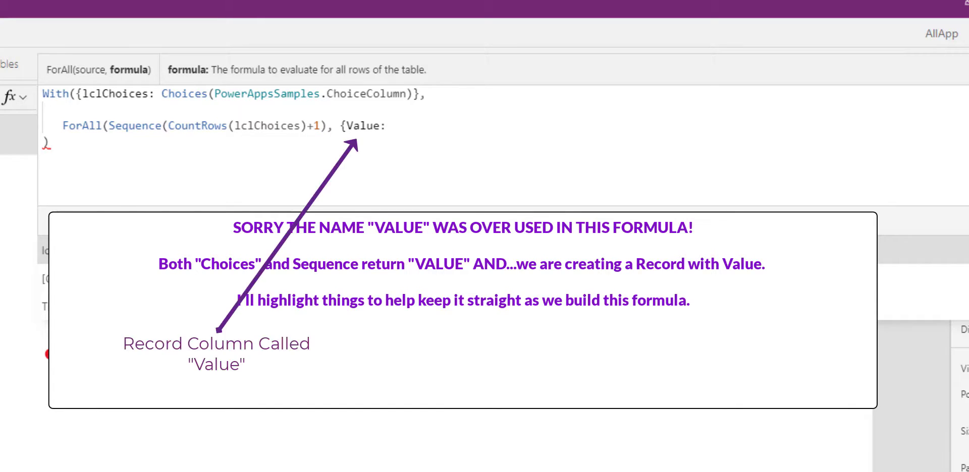
text(If(Value=1)
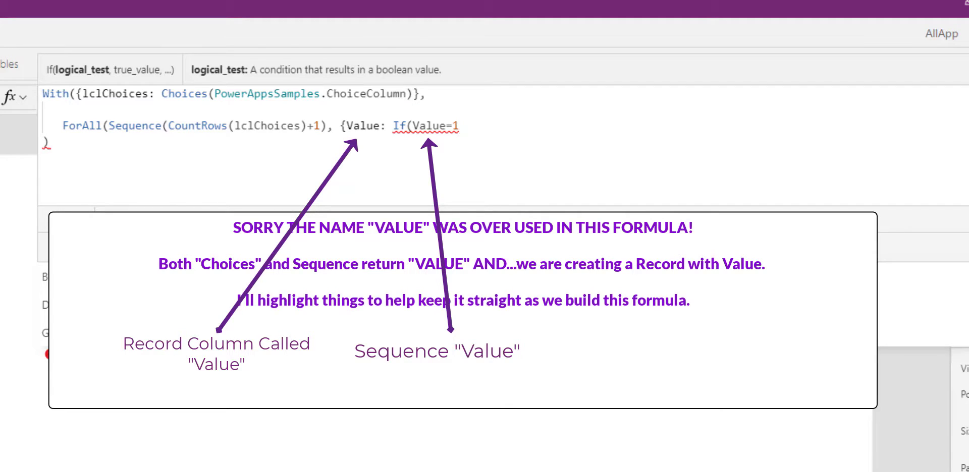
text(, )
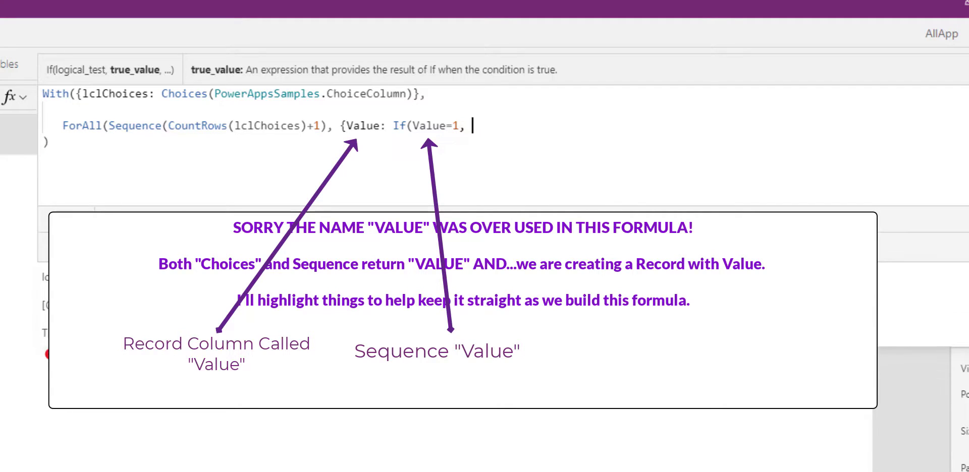
text("All")
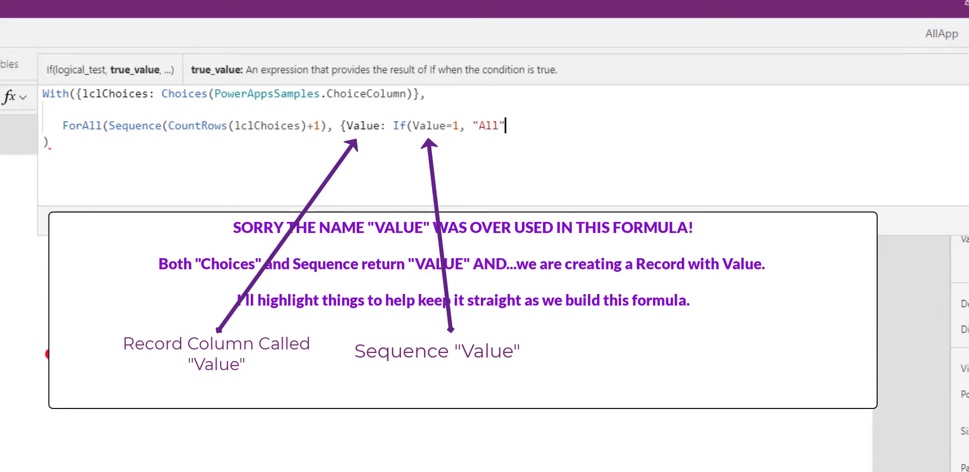
text(,)
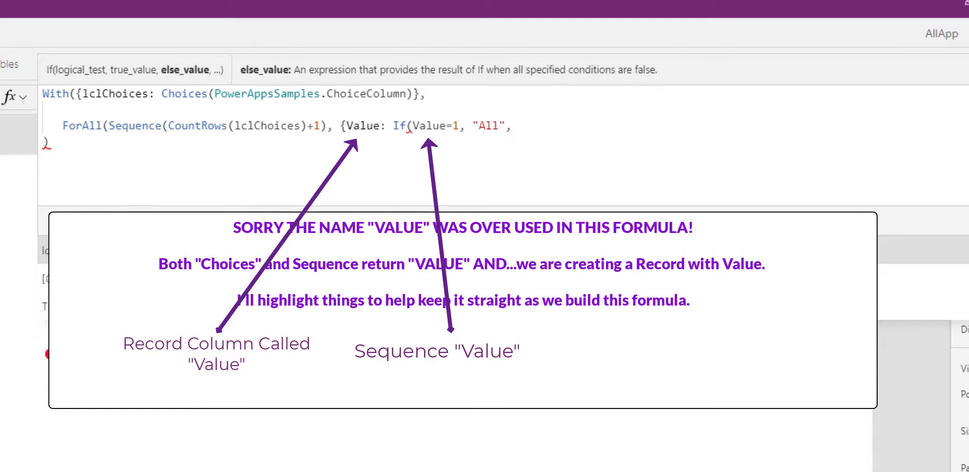
text( Last()
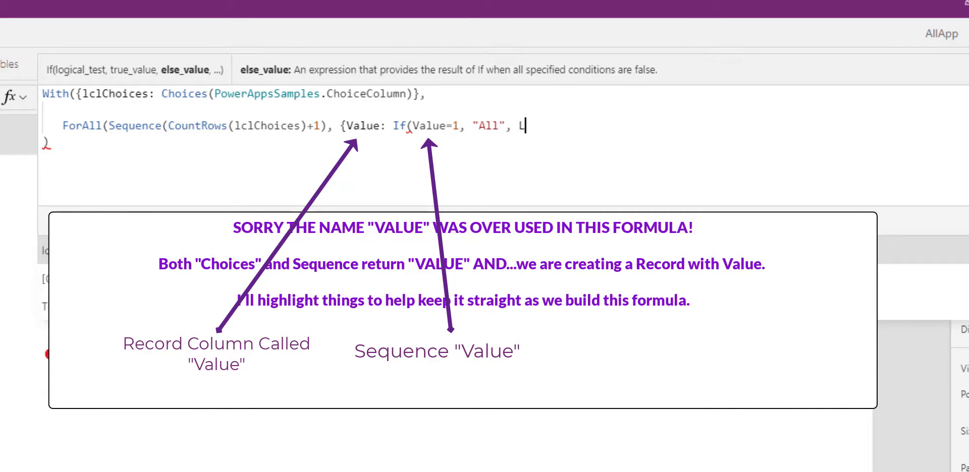